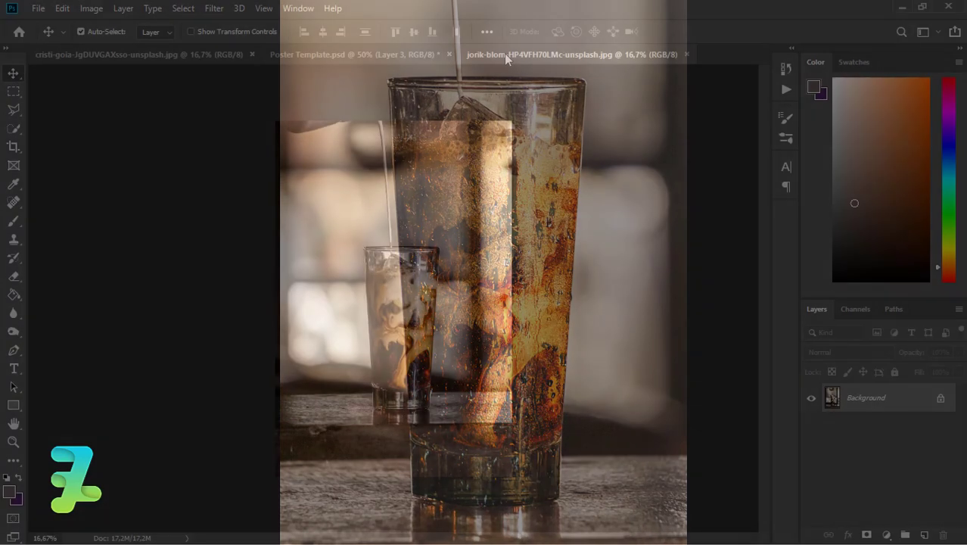
# Detach the coffee photo's tab into its own window, leaving Poster Template in view
pyautogui.rightClick(504, 53)
# Copy the coffee photo into Poster Template as a new layer and close its window
pyautogui.click(528, 107)
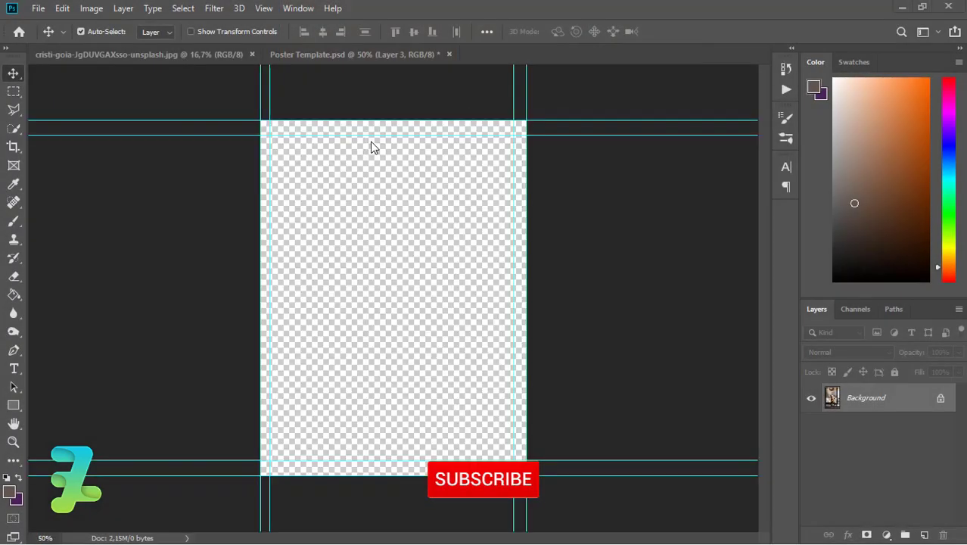
pyautogui.moveTo(173, 134); pyautogui.dragTo(402, 275)
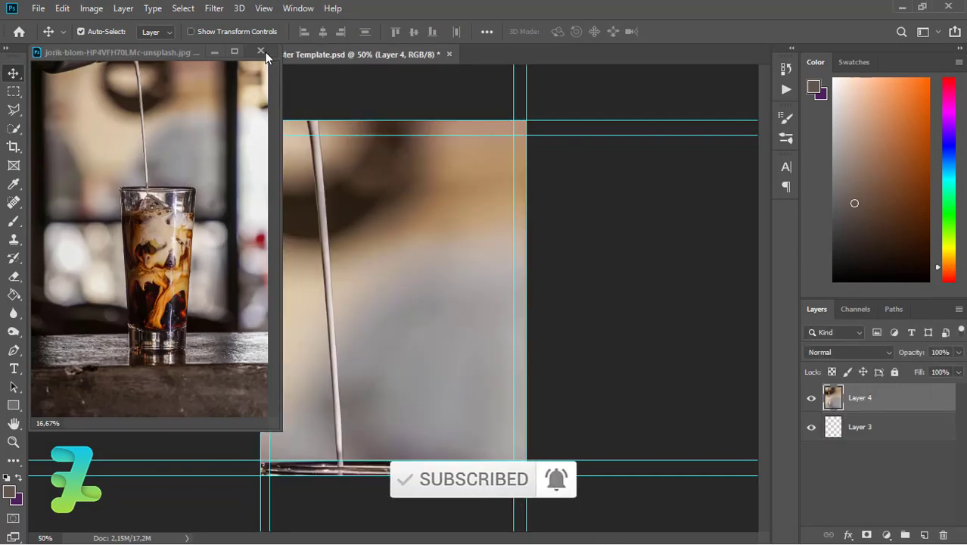
pyautogui.click(262, 51)
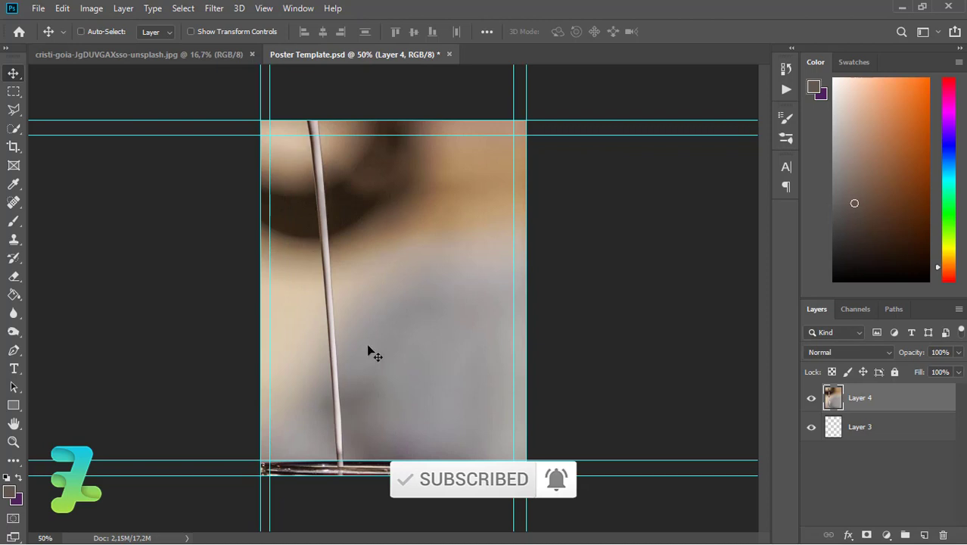
pyautogui.moveTo(369, 346); pyautogui.dragTo(380, 201)
pyautogui.hotkey('ctrl', '-')
pyautogui.hotkey('ctrl', '-')
pyautogui.hotkey('ctrl', '-')
pyautogui.hotkey('ctrl', 'z')
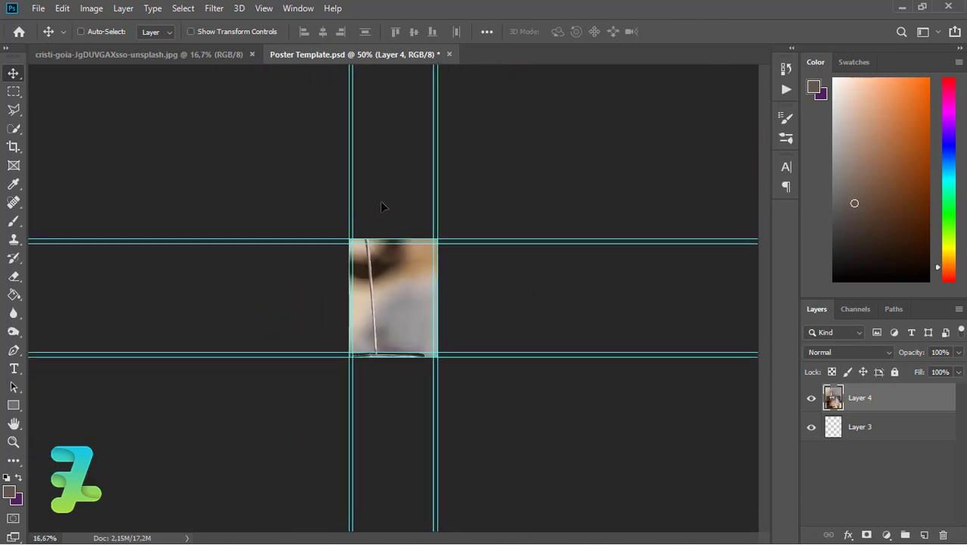
# Scale the coffee photo down to about 57% and centre it on the poster
pyautogui.hotkey('ctrl', 't')
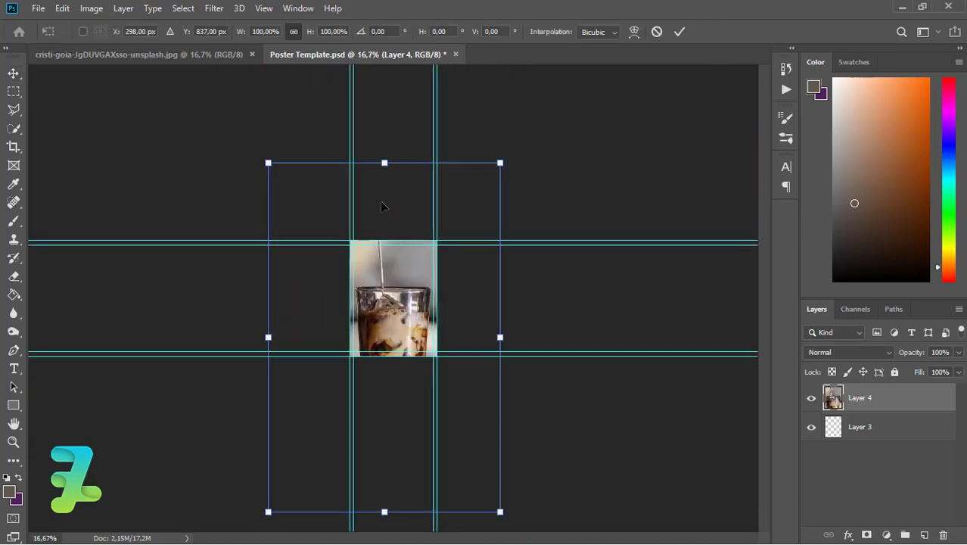
pyautogui.hotkey('ctrl', '-')
pyautogui.moveTo(470, 199); pyautogui.dragTo(451, 228)
pyautogui.moveTo(404, 385); pyautogui.dragTo(411, 351)
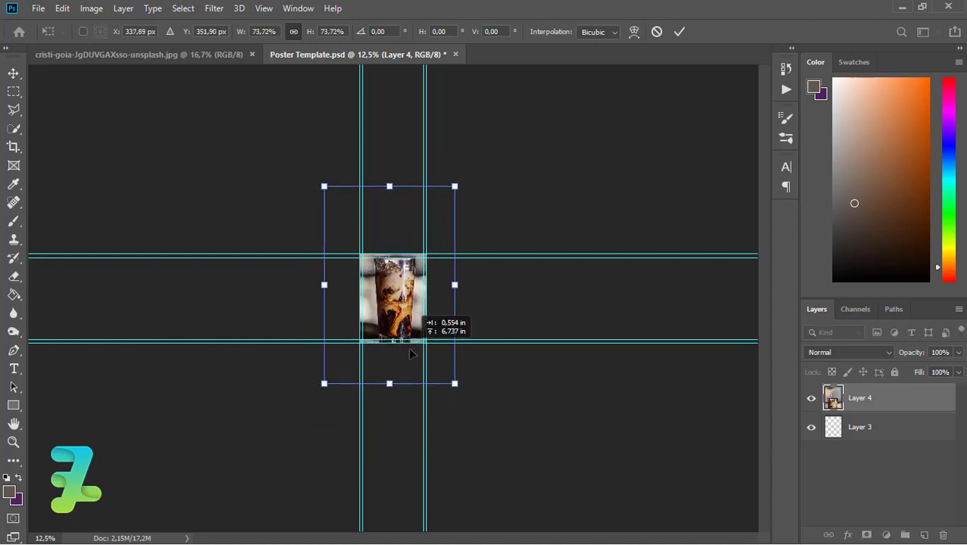
pyautogui.moveTo(446, 195); pyautogui.dragTo(444, 200)
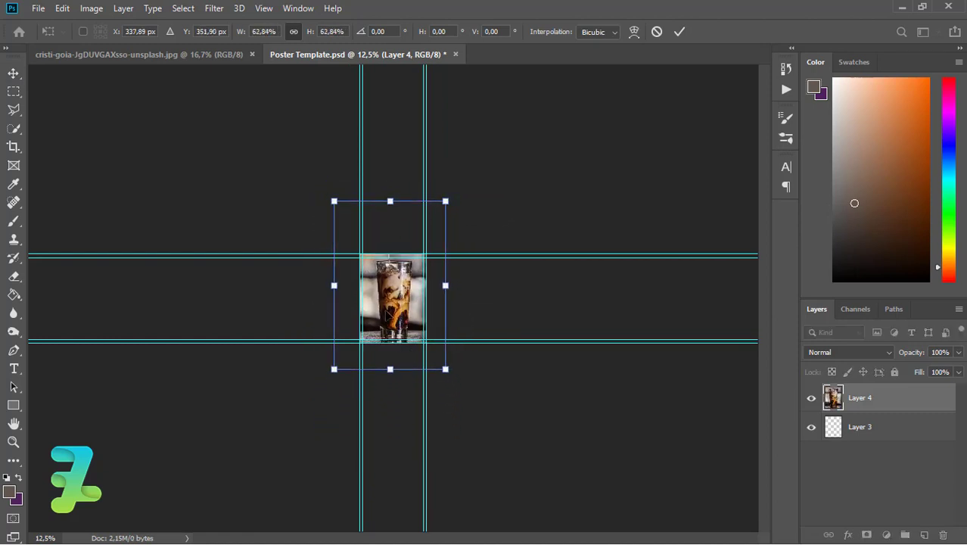
pyautogui.moveTo(424, 280); pyautogui.dragTo(425, 281)
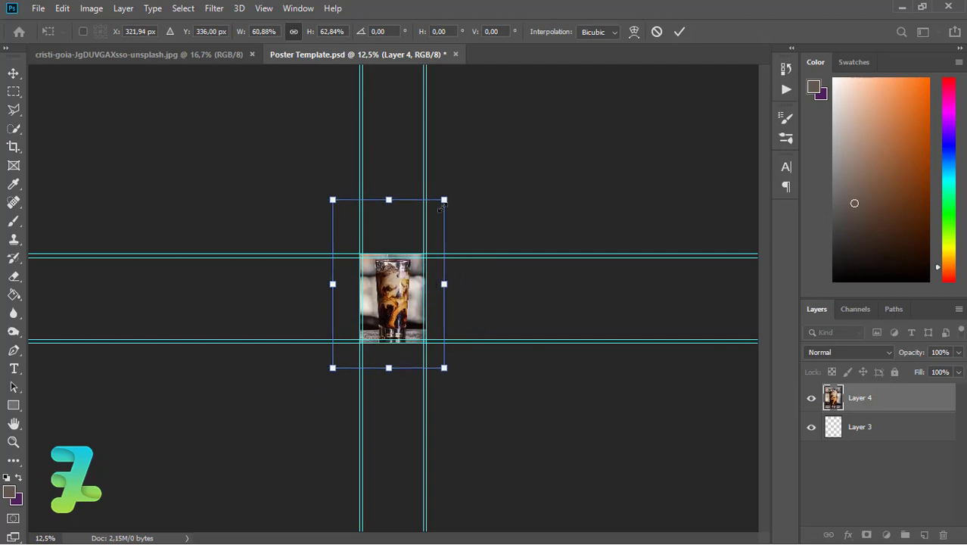
pyautogui.moveTo(441, 207); pyautogui.dragTo(438, 213)
pyautogui.moveTo(399, 278); pyautogui.dragTo(402, 284)
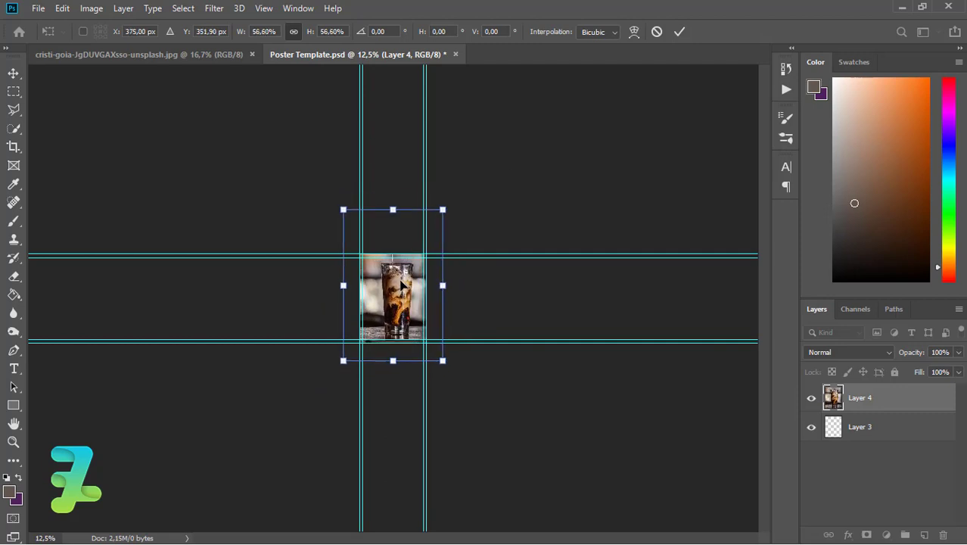
pyautogui.press('Return')
pyautogui.scroll(5, 401, 285)
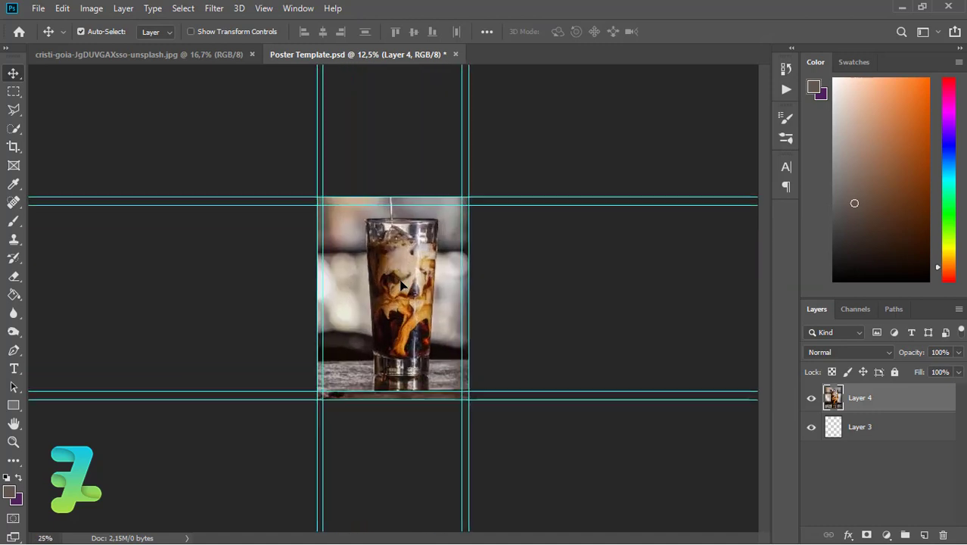
pyautogui.moveTo(401, 285)
pyautogui.mouseDown()
pyautogui.moveTo(411, 286)
pyautogui.moveTo(404, 305)
pyautogui.mouseUp()
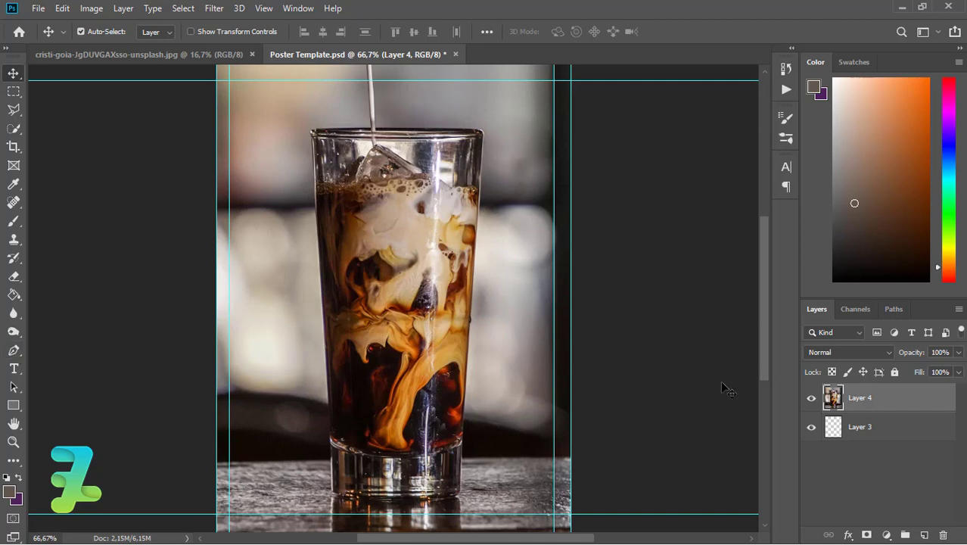
# Duplicate the photo layer and trace a closed Pen path around the coffee glass
pyautogui.hotkey('ctrl', 'j')
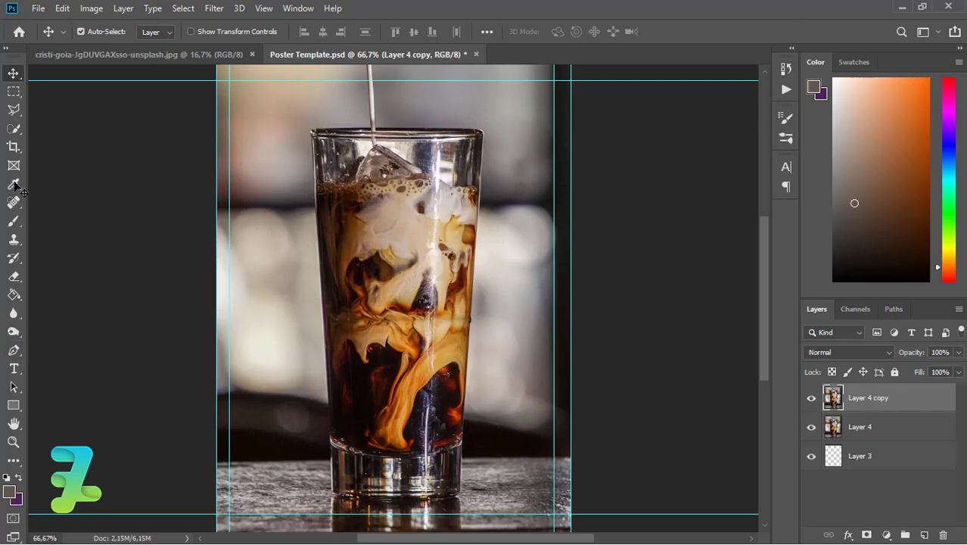
pyautogui.click(10, 112)
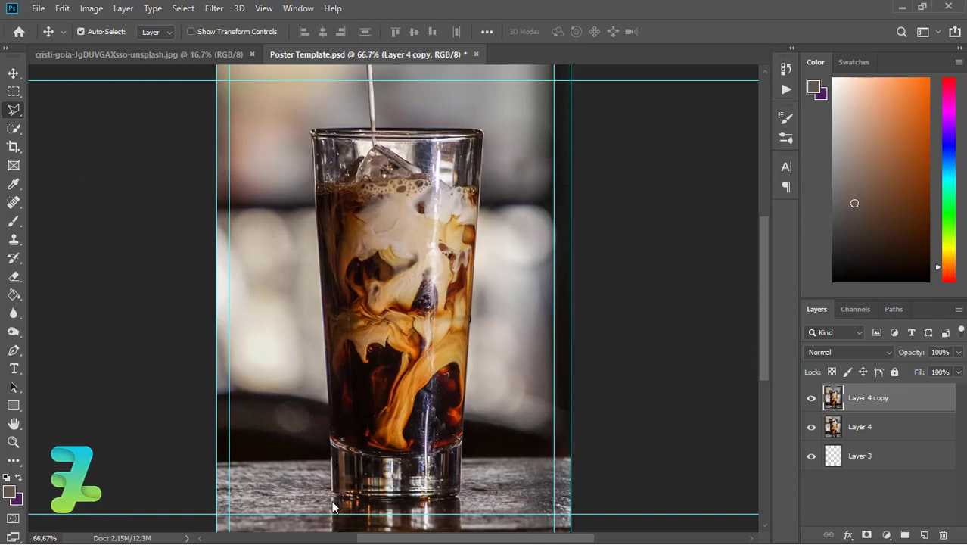
pyautogui.press('p')
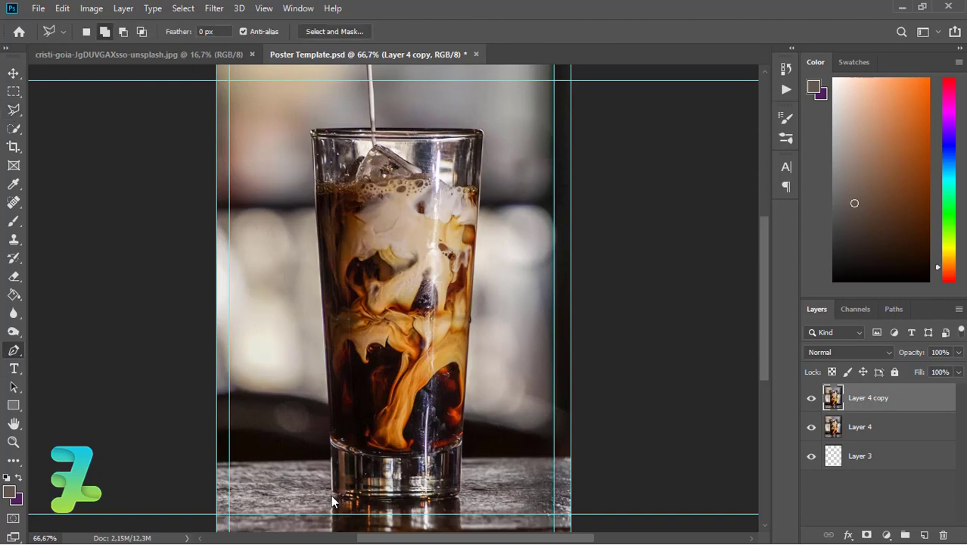
pyautogui.click(332, 490)
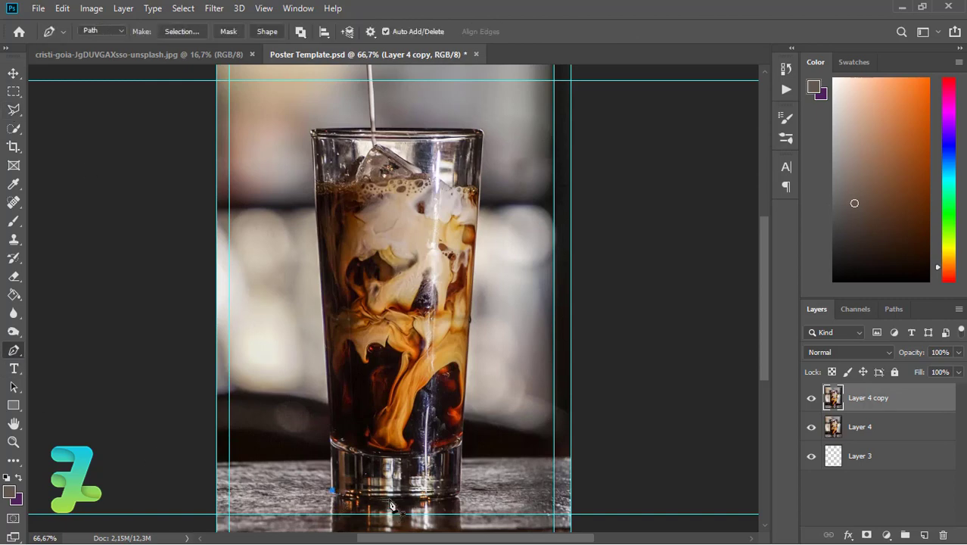
pyautogui.click(384, 501)
pyautogui.click(451, 499)
pyautogui.click(460, 441)
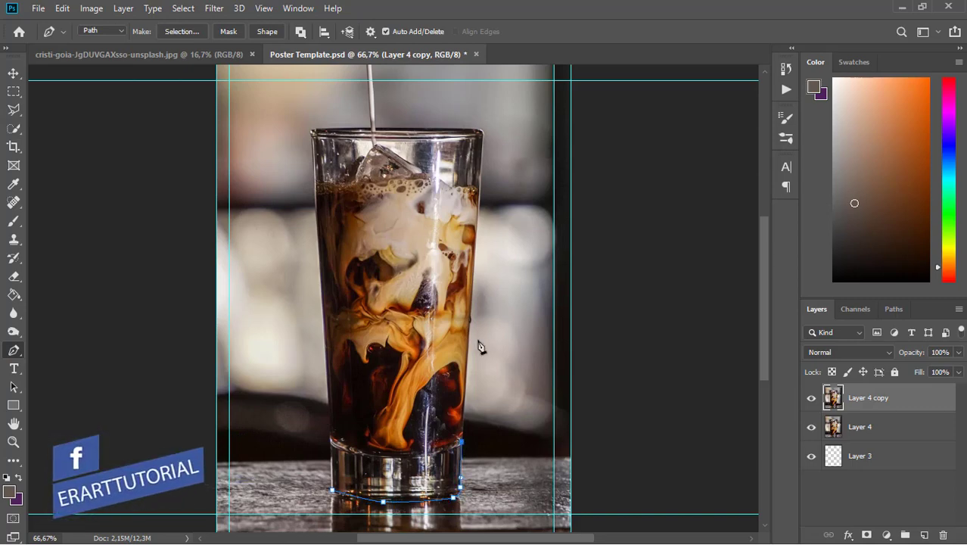
pyautogui.click(474, 265)
pyautogui.click(475, 249)
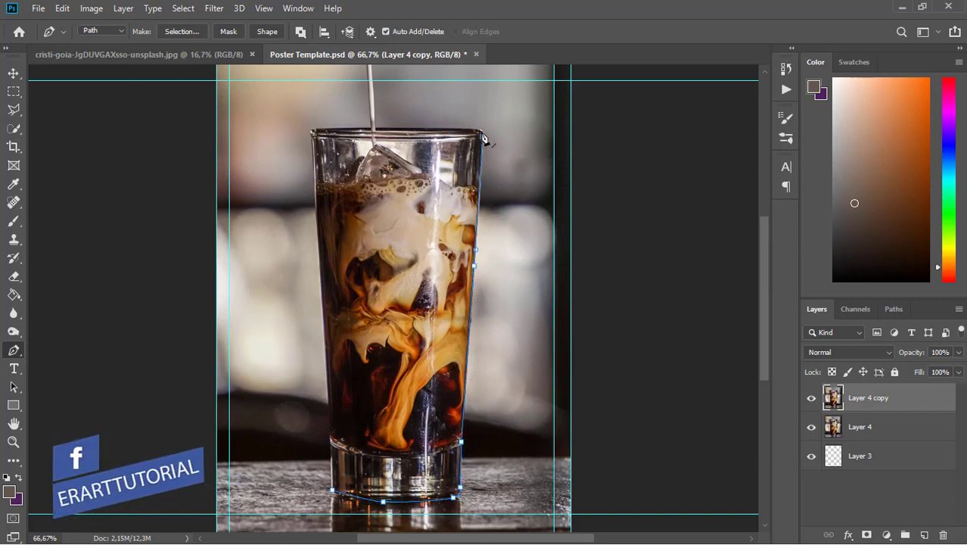
pyautogui.click(311, 131)
pyautogui.click(313, 146)
pyautogui.click(330, 436)
pyautogui.click(333, 491)
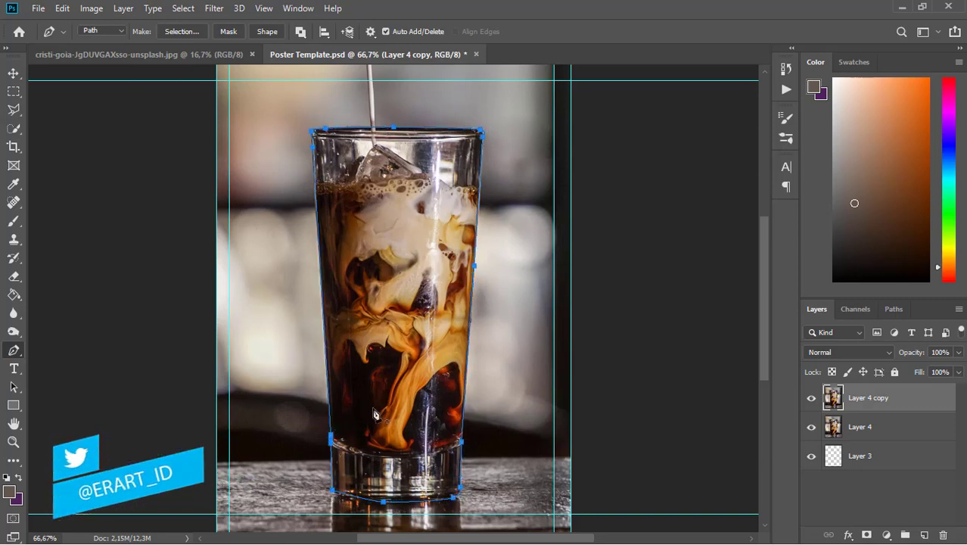
# Turn the glass path into a selection and mask Layer 4 copy to it
pyautogui.rightClick(372, 91)
pyautogui.click(417, 151)
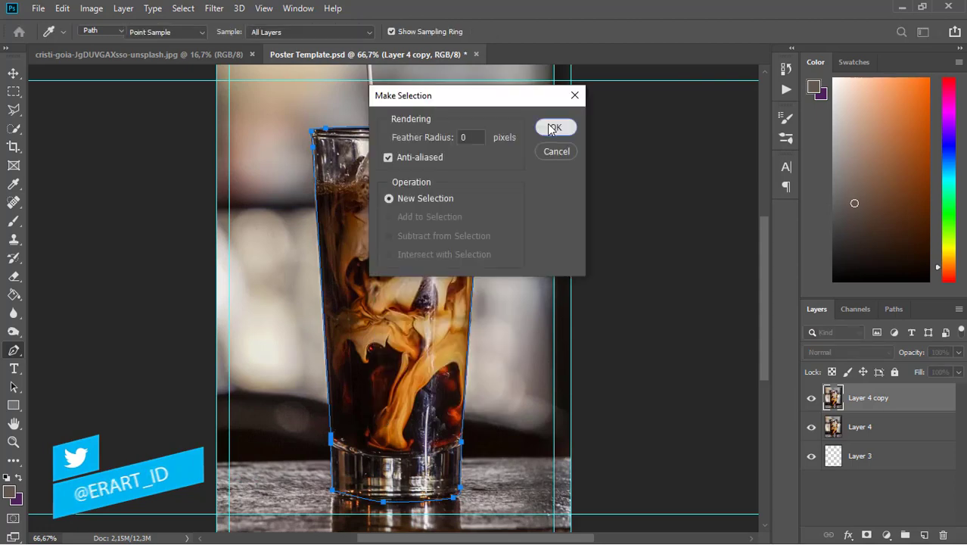
pyautogui.click(555, 133)
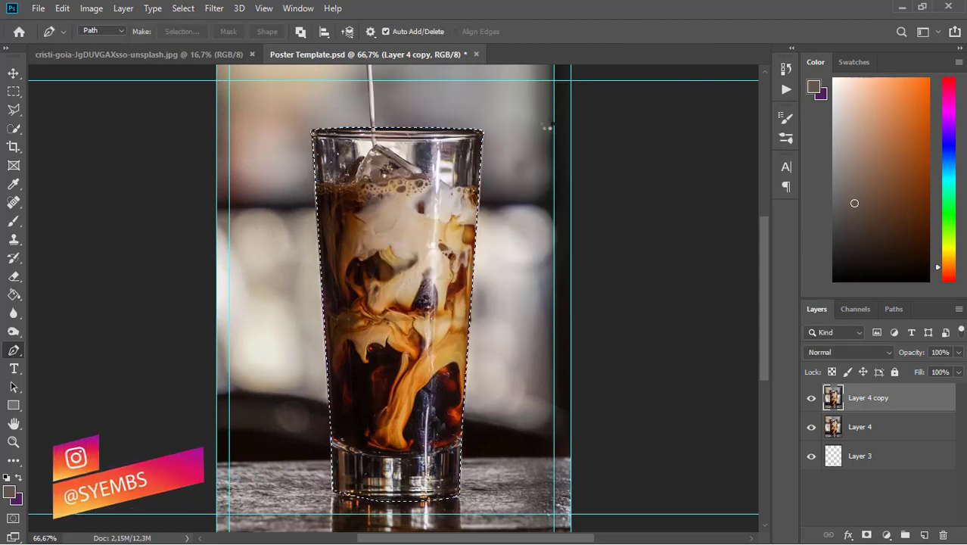
pyautogui.click(868, 535)
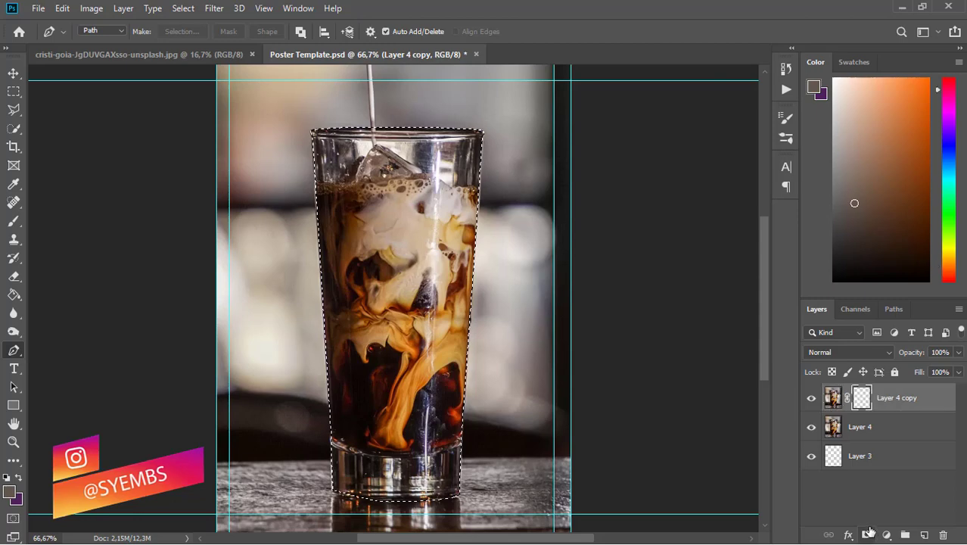
# Check the cutout by toggling the original photo, then add blank Layer 5 above the glass
pyautogui.click(811, 427)
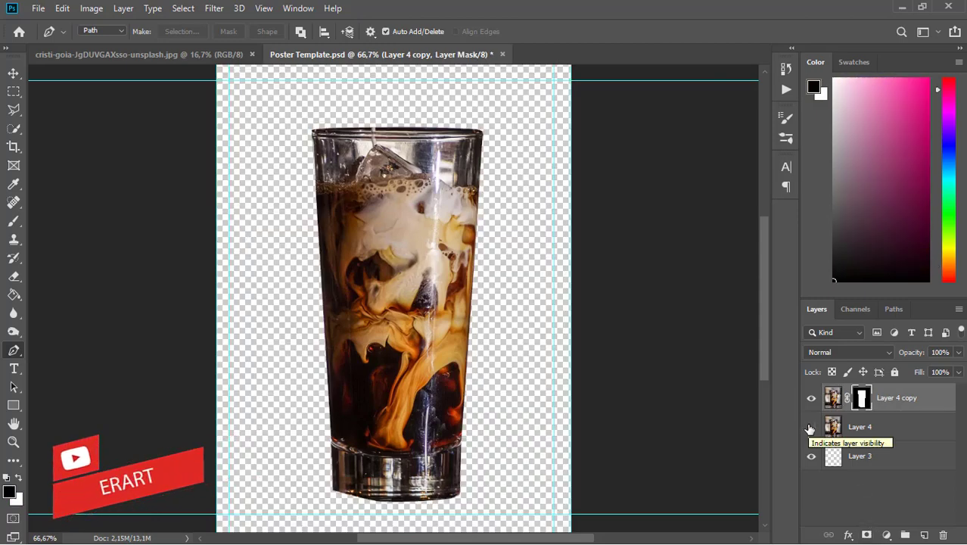
pyautogui.click(810, 426)
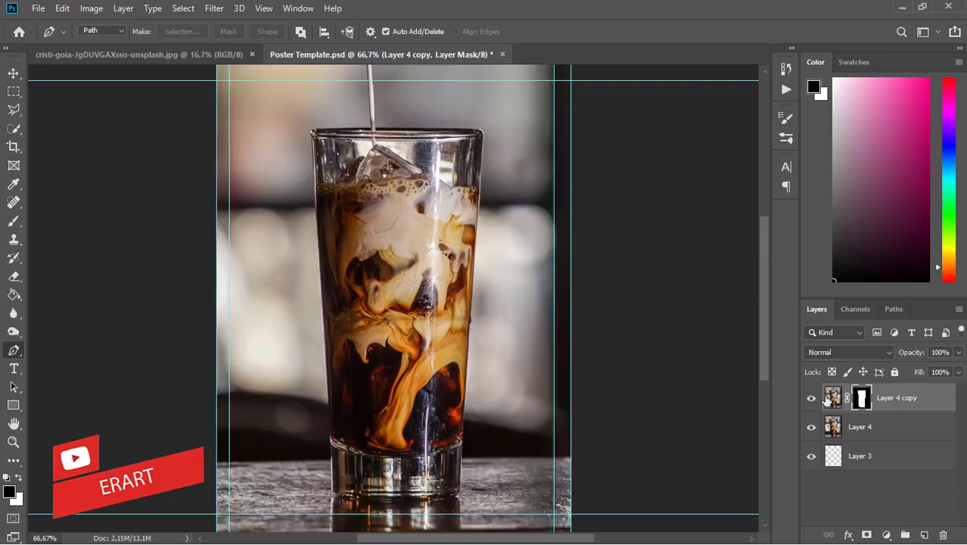
pyautogui.click(833, 426)
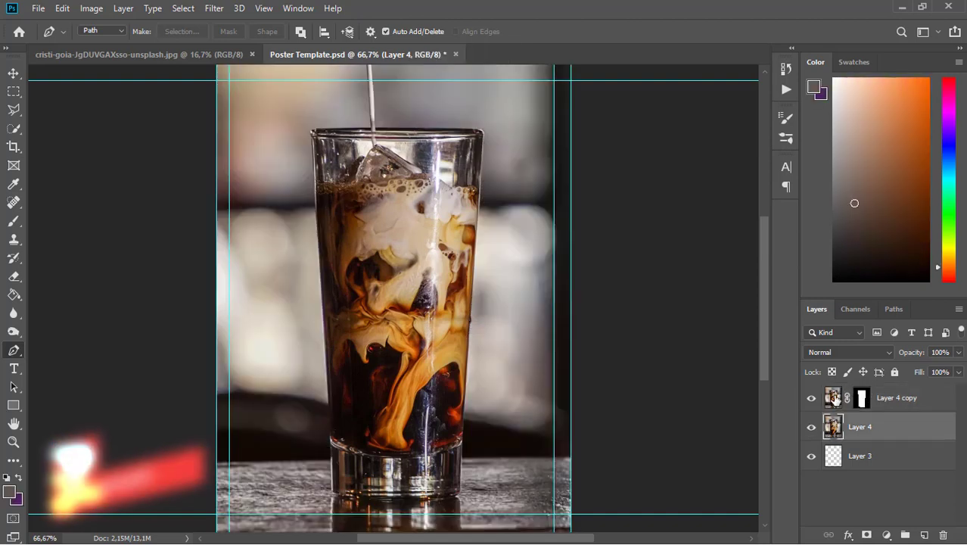
pyautogui.click(835, 398)
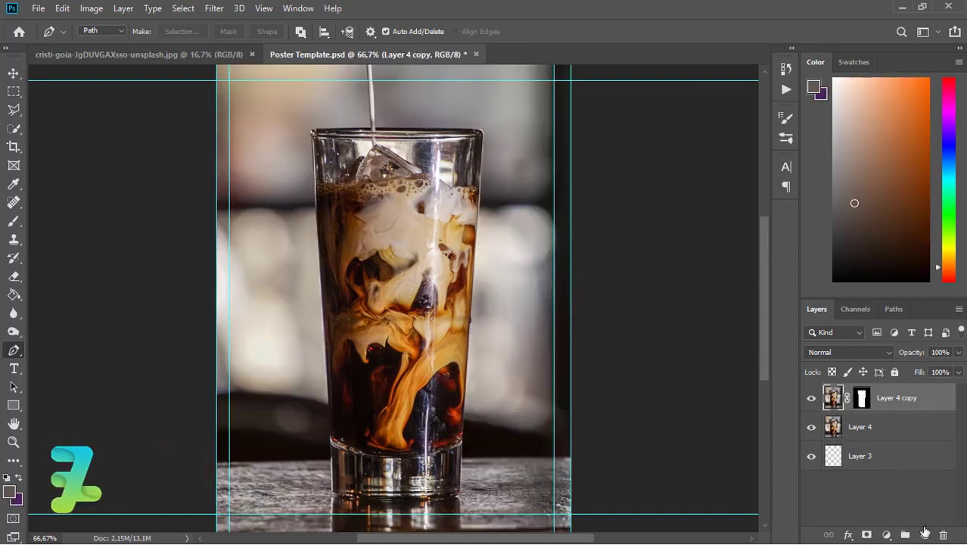
pyautogui.hotkey('ctrl', 'shift', 'alt', 'n')
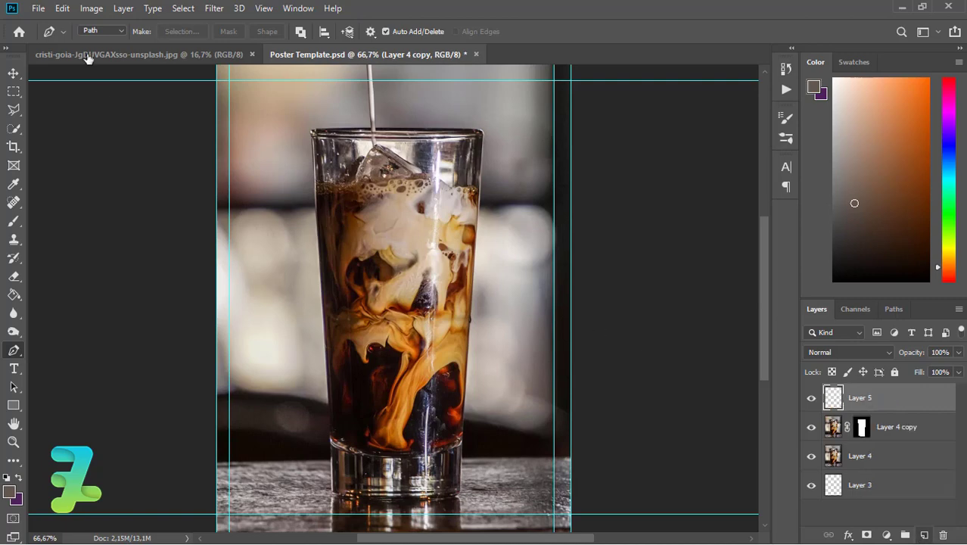
# Bring the rainy window photo into Poster Template as Layer 6 and close its window
pyautogui.click(87, 53)
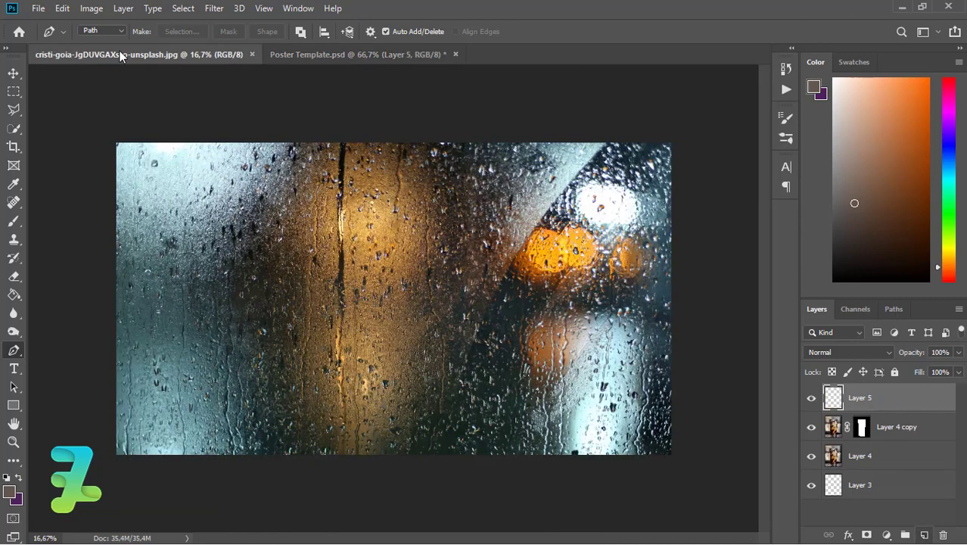
pyautogui.rightClick(120, 53)
pyautogui.click(144, 106)
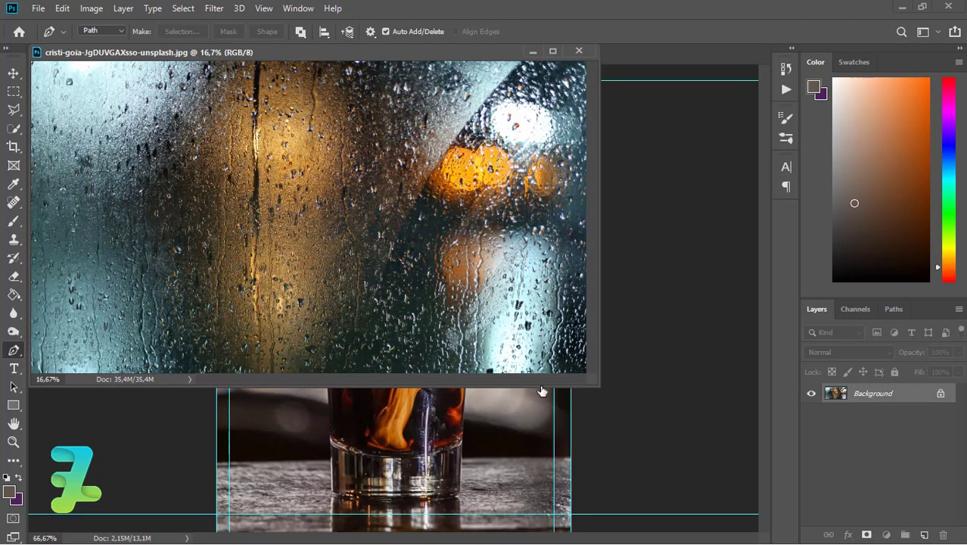
pyautogui.click(412, 418)
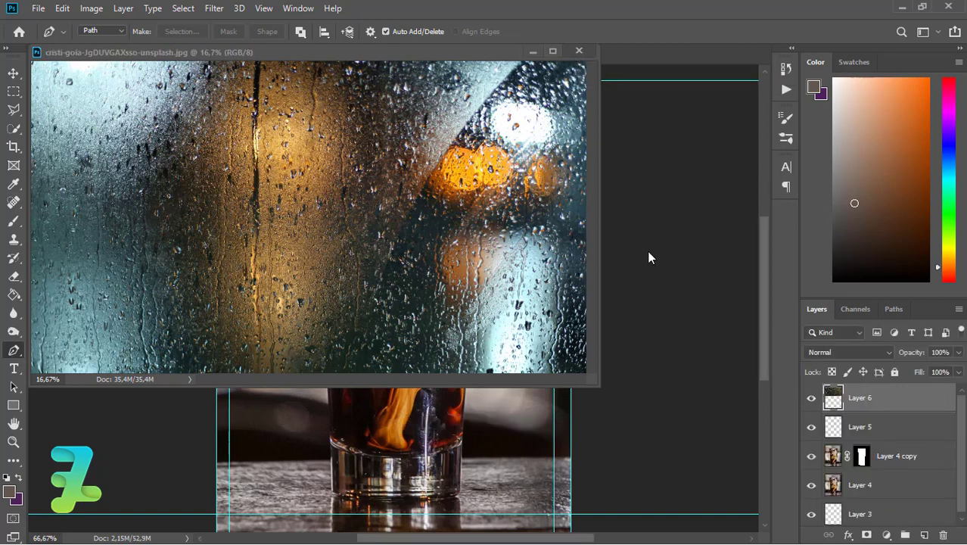
pyautogui.hotkey('ctrl', 'w')
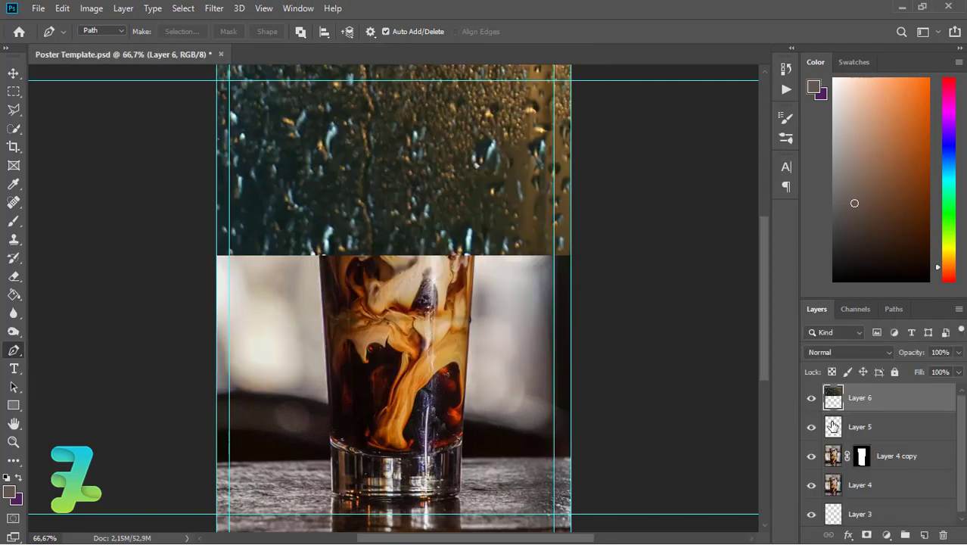
# Delete empty Layer 5 and clip the rain texture Layer 6 to the glass layer
pyautogui.click(833, 428)
pyautogui.press('Delete')
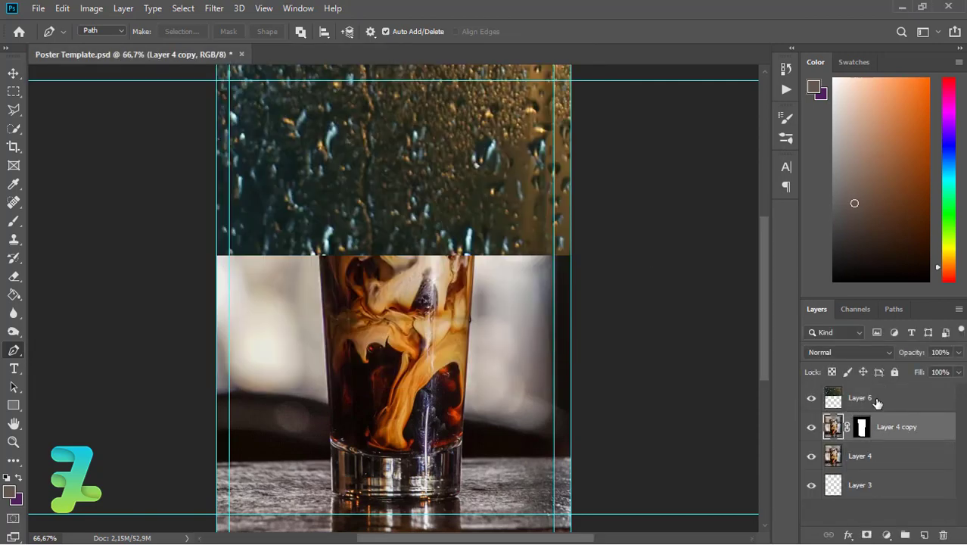
pyautogui.click(863, 399)
pyautogui.rightClick(862, 399)
pyautogui.click(739, 270)
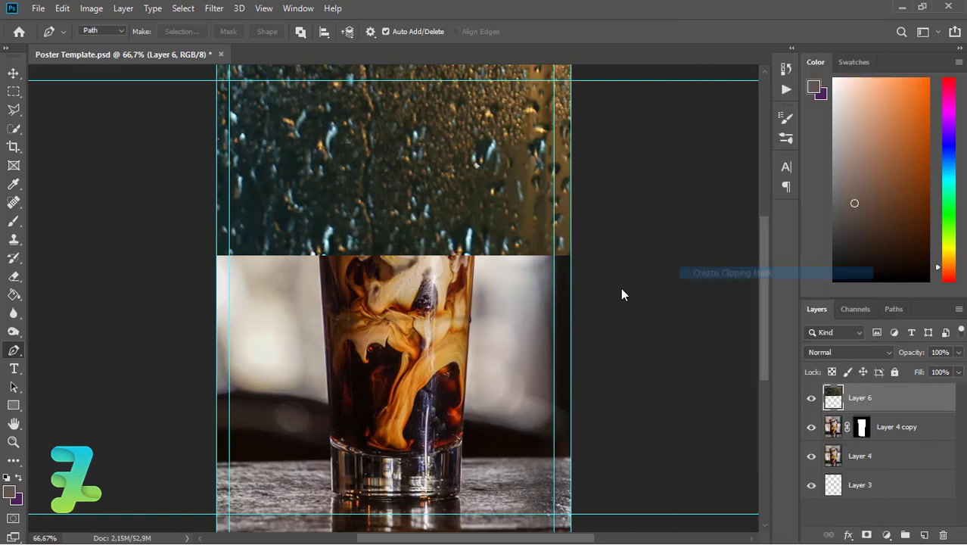
# Scale the rain texture to 37.25% and move it down over the coffee glass
pyautogui.hotkey('ctrl', '-')
pyautogui.hotkey('ctrl', '-')
pyautogui.hotkey('ctrl', '-')
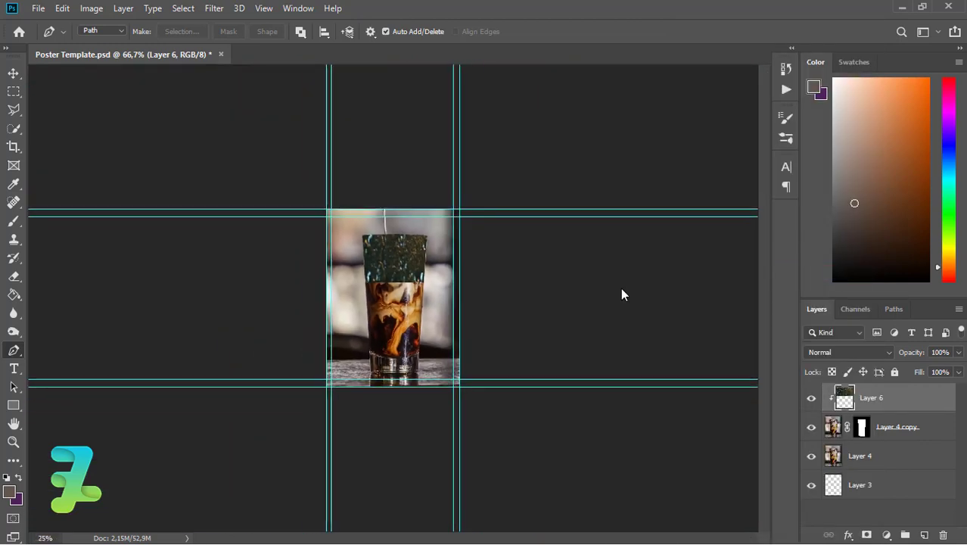
pyautogui.hotkey('ctrl', 't')
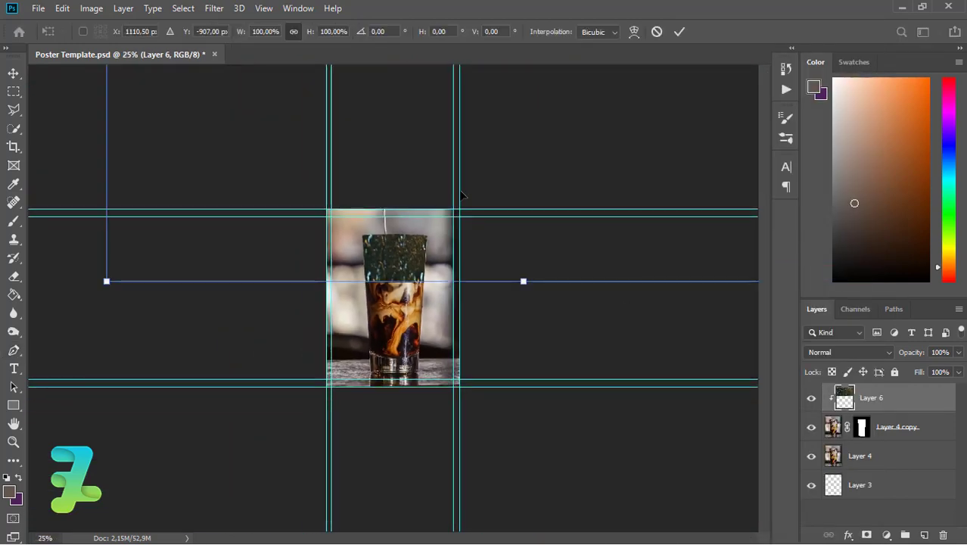
pyautogui.moveTo(380, 243); pyautogui.dragTo(318, 322)
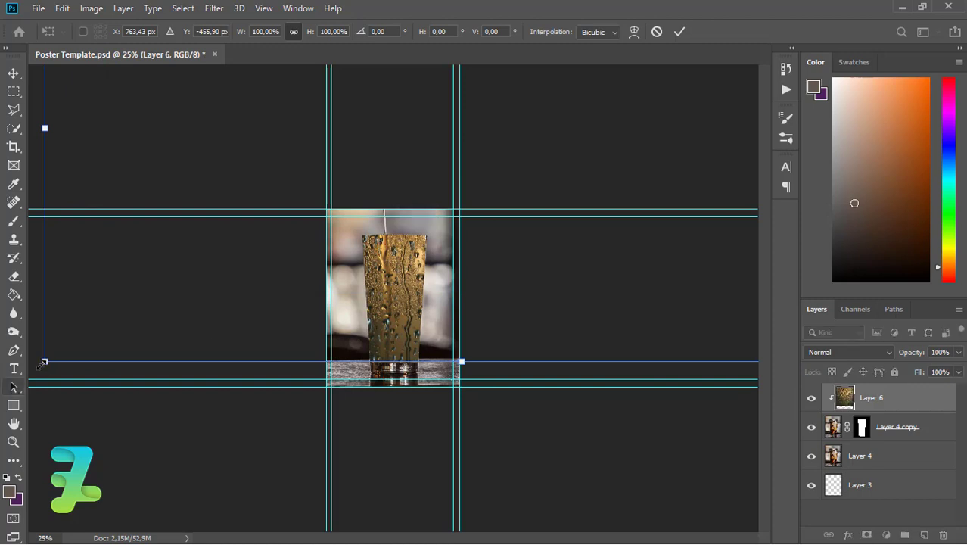
pyautogui.moveTo(84, 347); pyautogui.dragTo(253, 245)
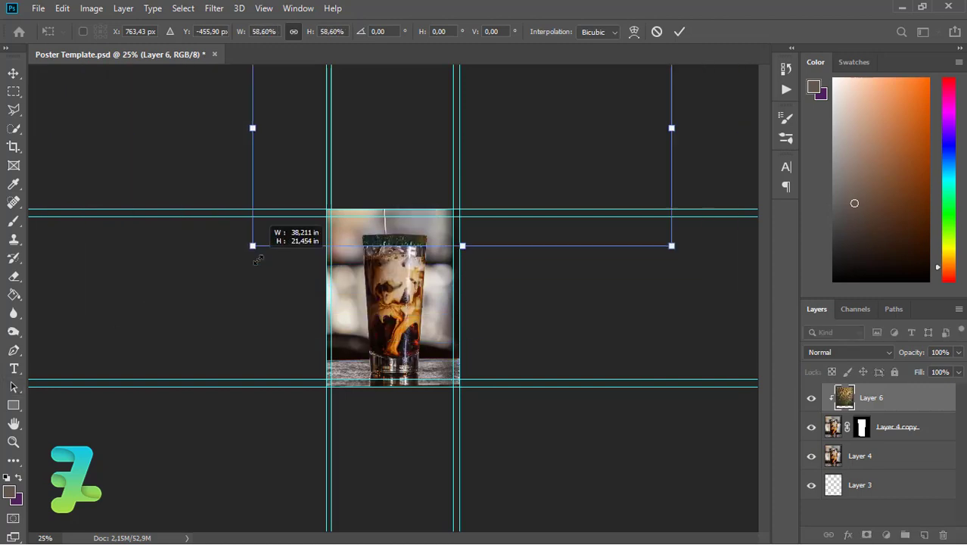
pyautogui.moveTo(412, 171)
pyautogui.mouseDown()
pyautogui.moveTo(392, 297)
pyautogui.moveTo(394, 284)
pyautogui.mouseUp()
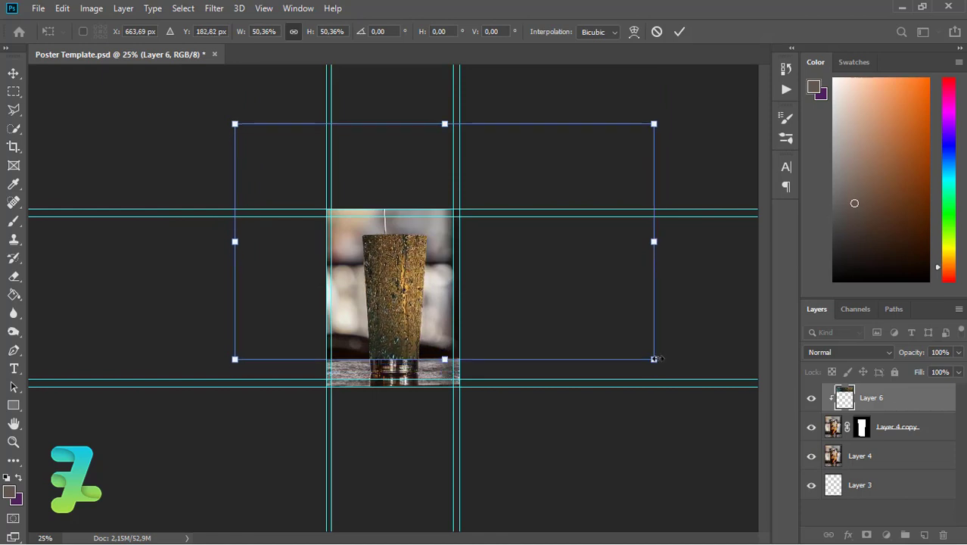
pyautogui.moveTo(655, 358); pyautogui.dragTo(599, 328)
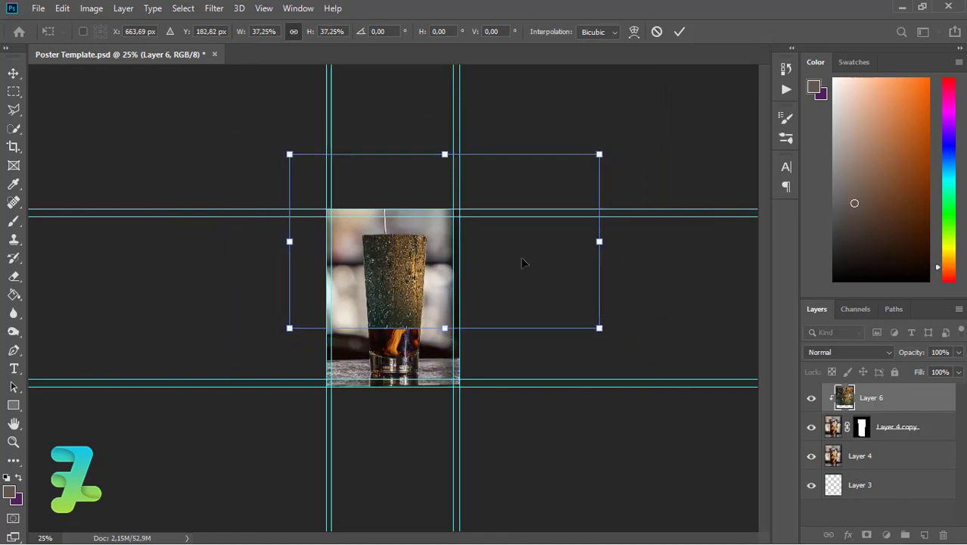
pyautogui.moveTo(521, 261); pyautogui.dragTo(512, 292)
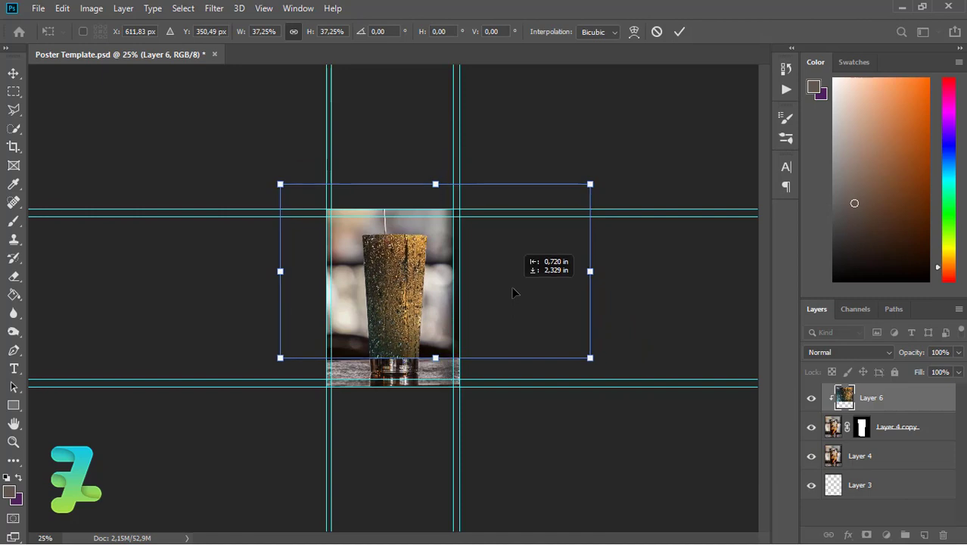
pyautogui.moveTo(512, 292); pyautogui.dragTo(509, 293)
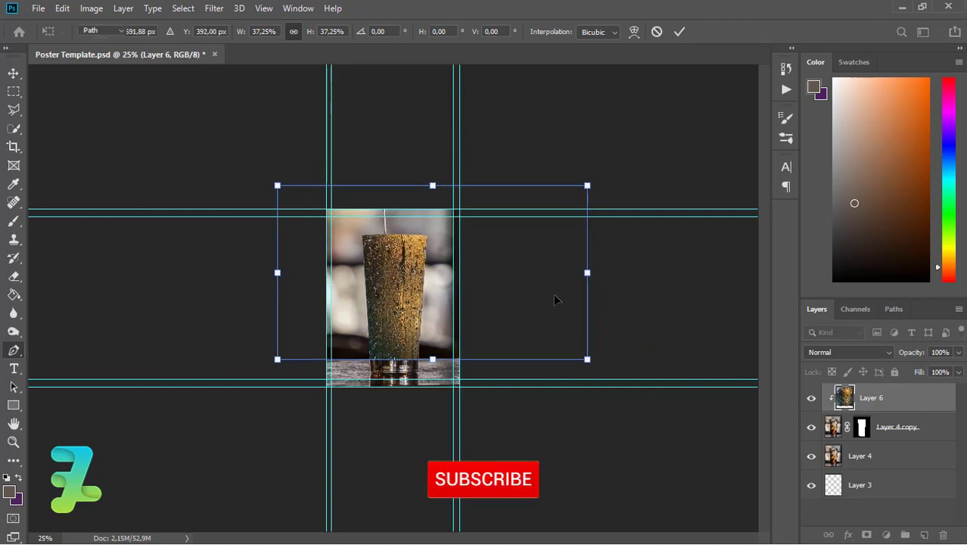
pyautogui.press('Return')
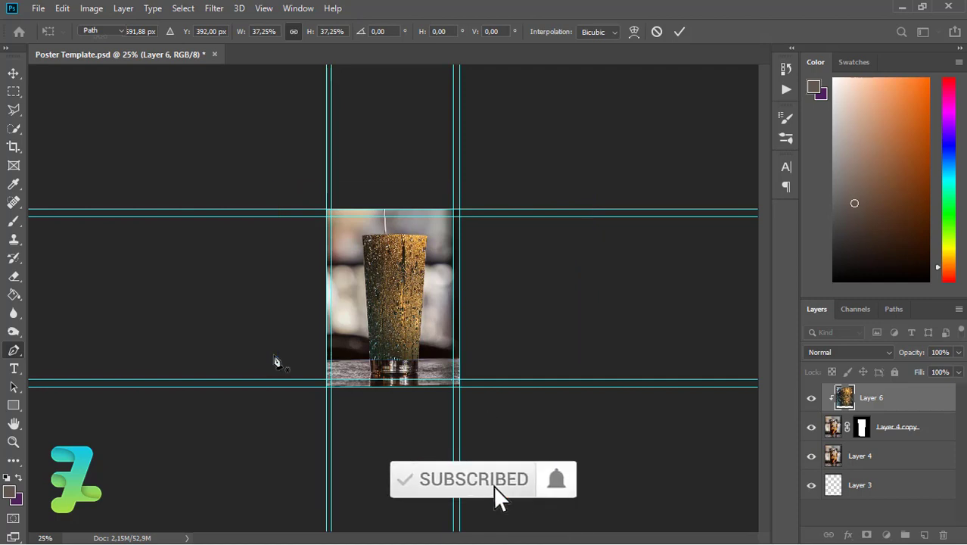
pyautogui.hotkey('ctrl', '+')
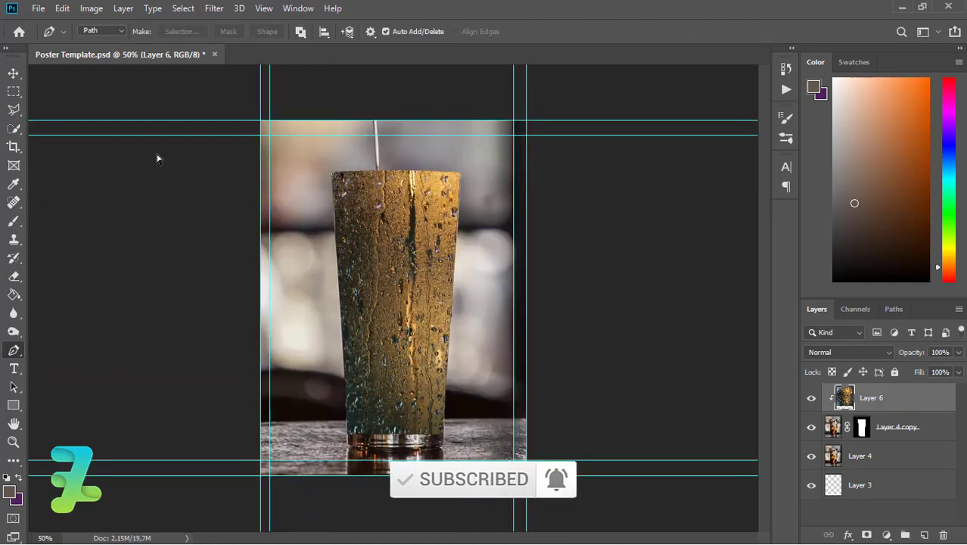
pyautogui.press('v')
pyautogui.moveTo(409, 333); pyautogui.dragTo(407, 350)
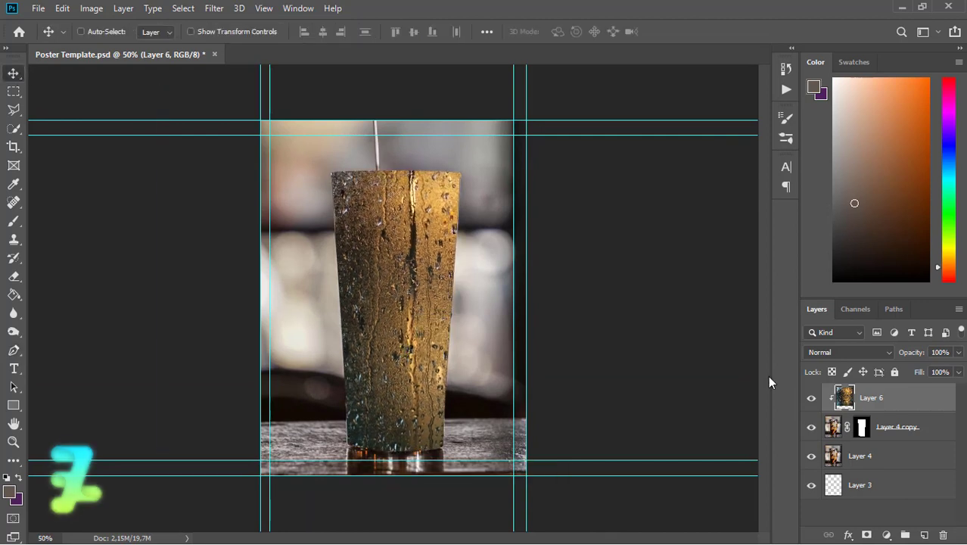
# Set Layer 6's blend mode to Hard Light and add a white layer mask
pyautogui.click(870, 352)
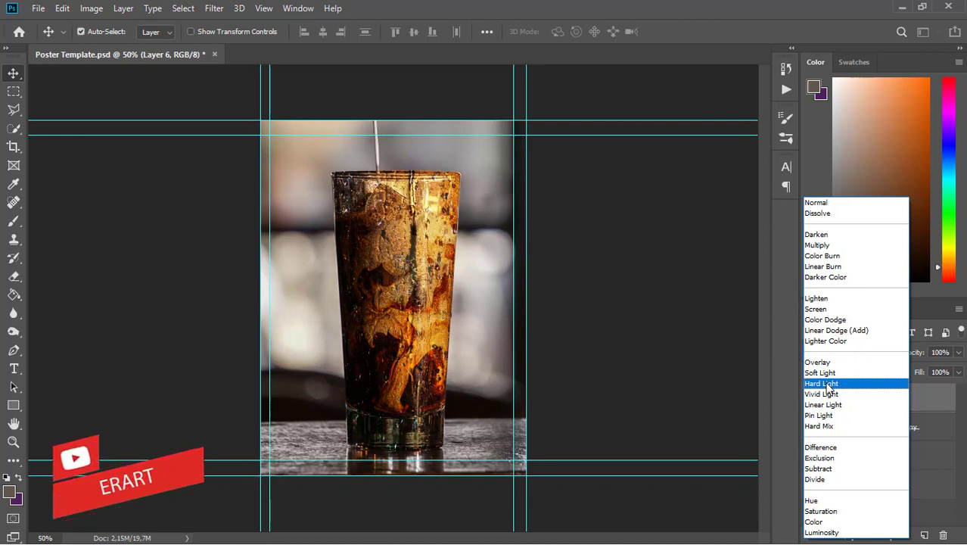
pyautogui.click(829, 384)
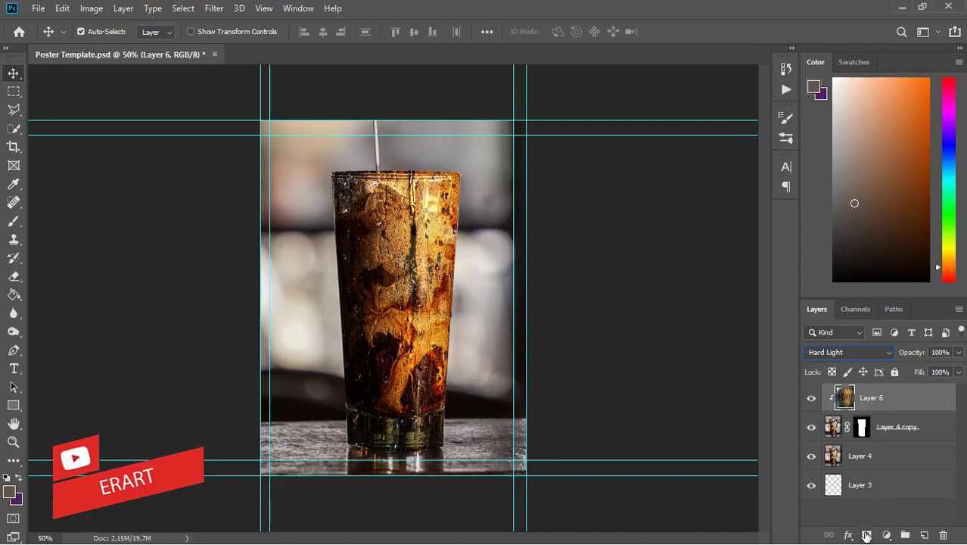
pyautogui.hotkey('ctrl', 'm')
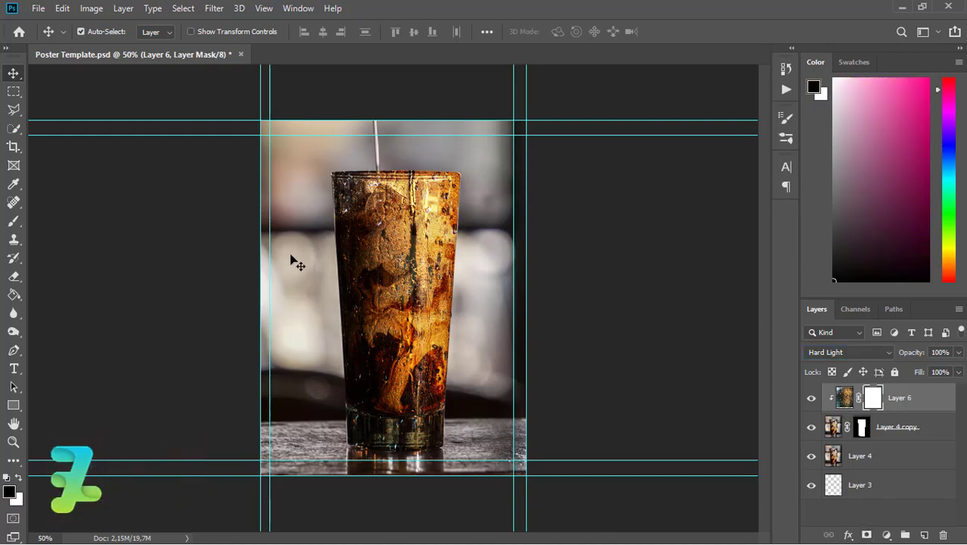
# Compare the texture on and off, then set up a soft round brush enlarged to 102 px
pyautogui.click(811, 398)
pyautogui.click(811, 398)
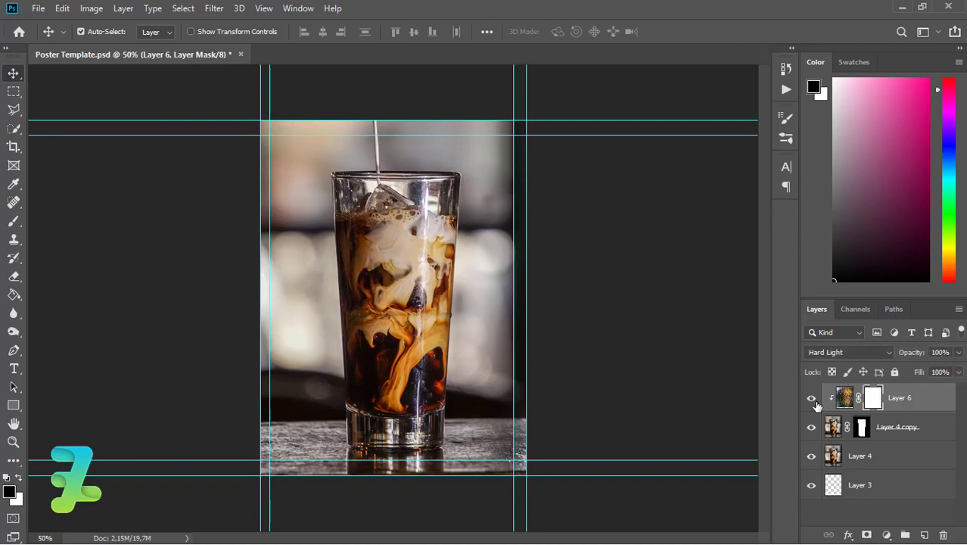
pyautogui.click(12, 222)
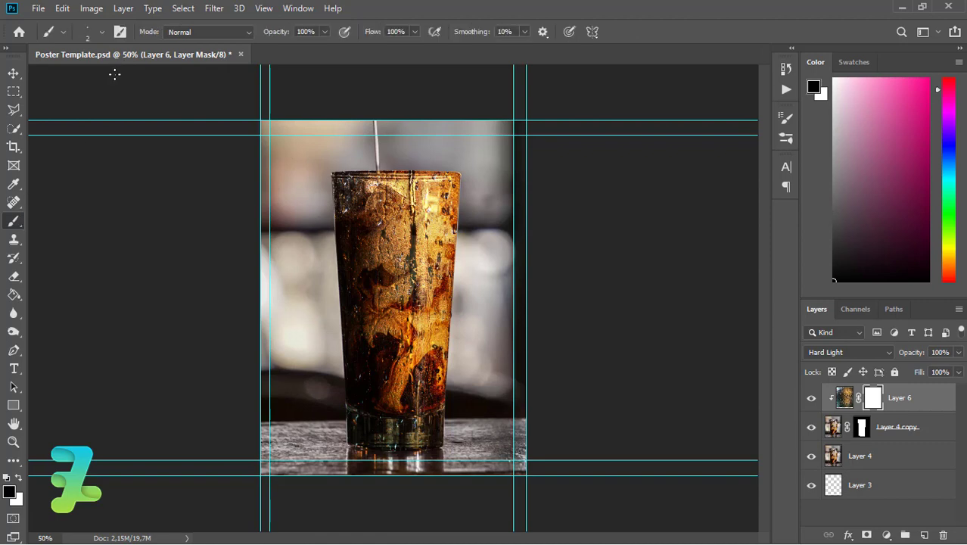
pyautogui.click(101, 34)
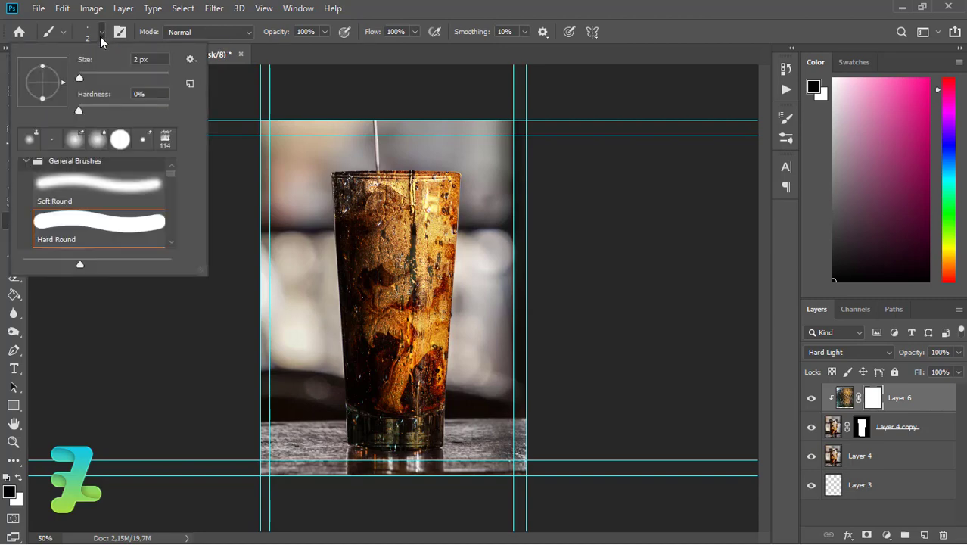
pyautogui.moveTo(83, 75); pyautogui.dragTo(124, 87)
pyautogui.click(104, 32)
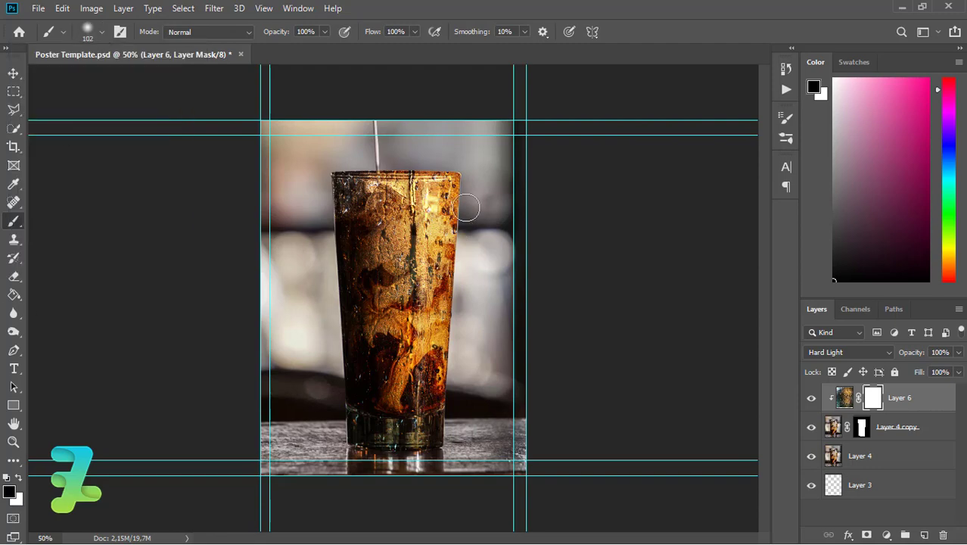
# Paint a trial mask stroke on the glass rim, undo it, and zoom in to 100%
pyautogui.moveTo(467, 208)
pyautogui.mouseDown()
pyautogui.moveTo(364, 166)
pyautogui.moveTo(417, 178)
pyautogui.mouseUp()
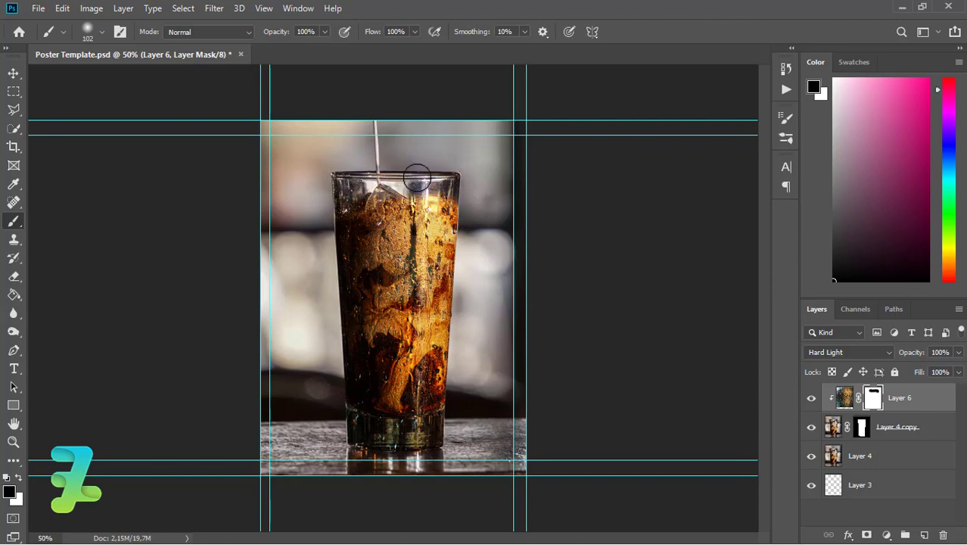
pyautogui.hotkey('ctrl', '+')
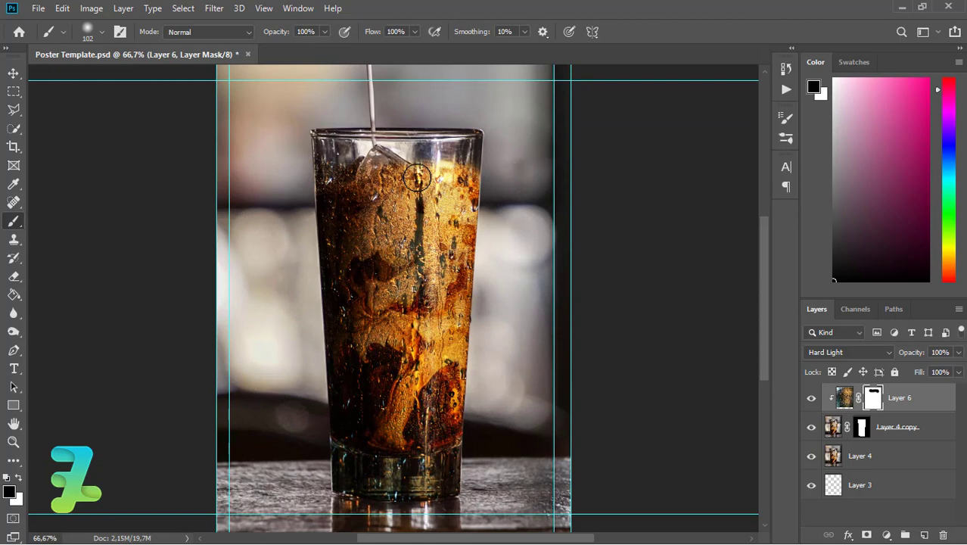
pyautogui.hotkey('ctrl', 'z')
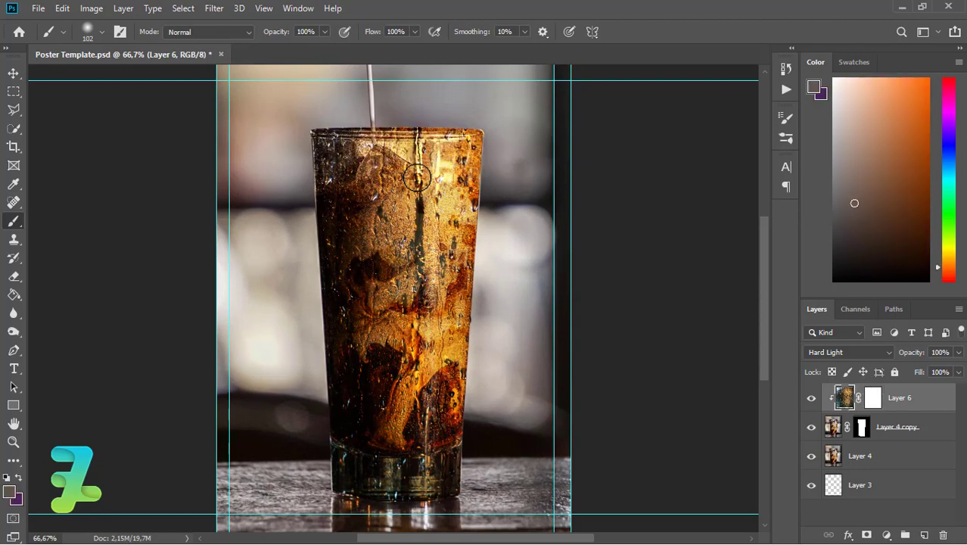
pyautogui.hotkey('ctrl', '+')
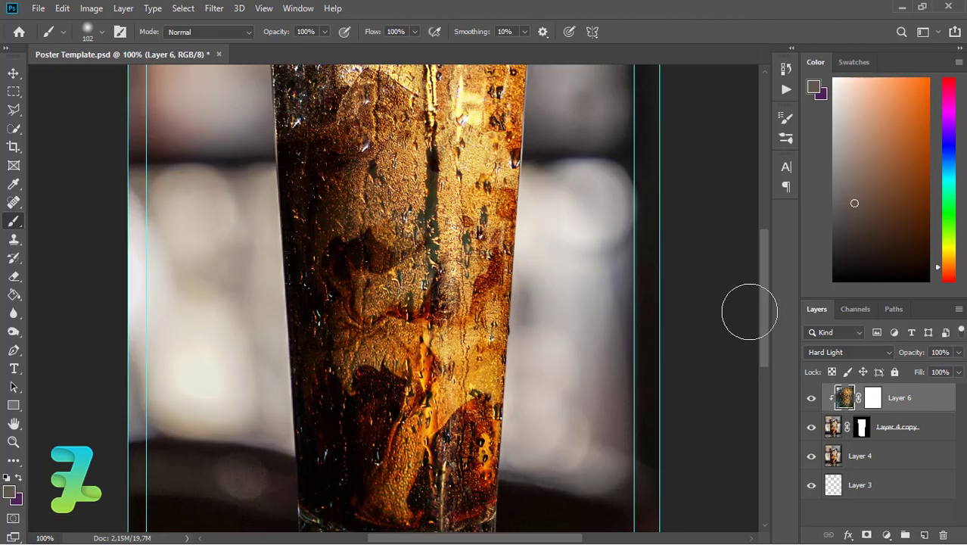
# Drag Layer 6's opacity to 98% and reselect the Hard Light blend mode
pyautogui.scroll(2, 760, 299)
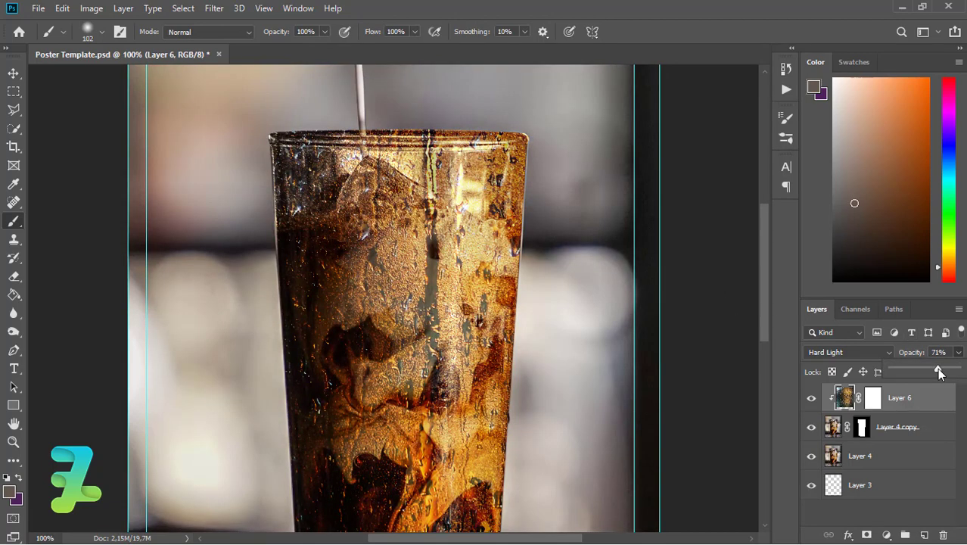
pyautogui.moveTo(947, 373); pyautogui.dragTo(953, 374)
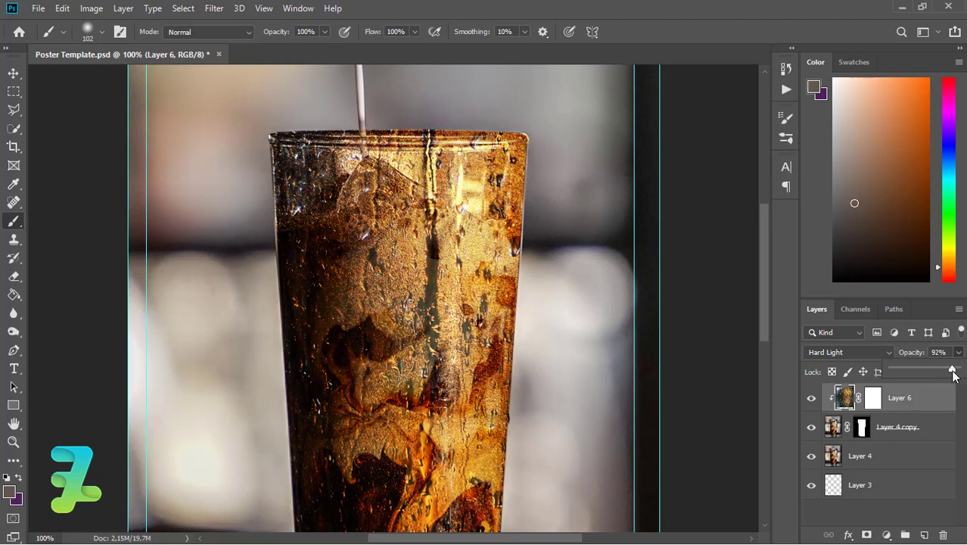
pyautogui.click(887, 351)
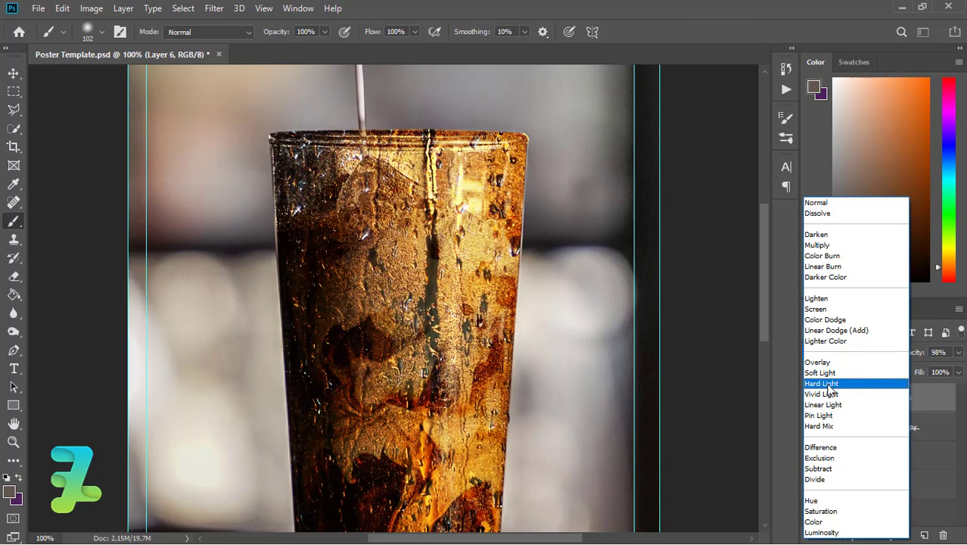
pyautogui.click(830, 386)
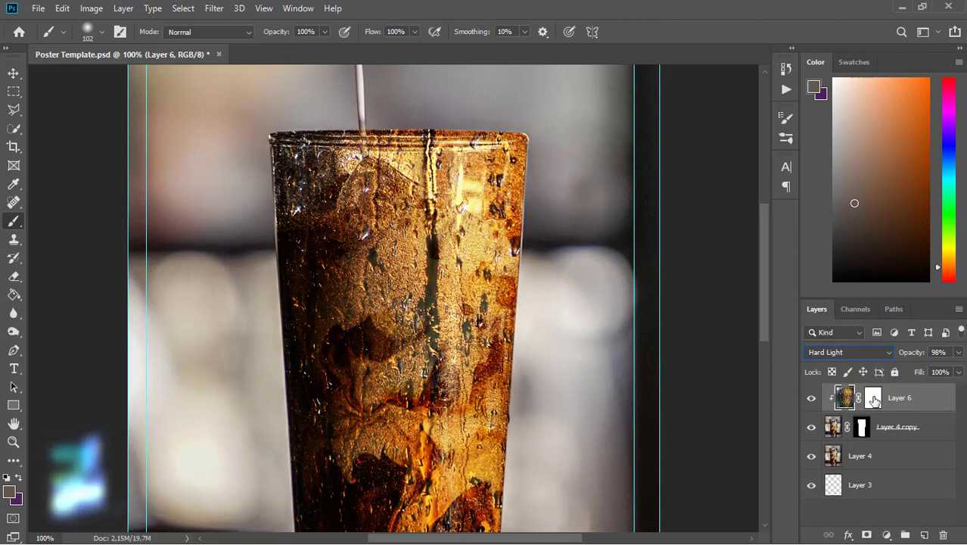
# On Layer 6's mask, fade the texture along the top and right rim with a 22% brush
pyautogui.click(874, 398)
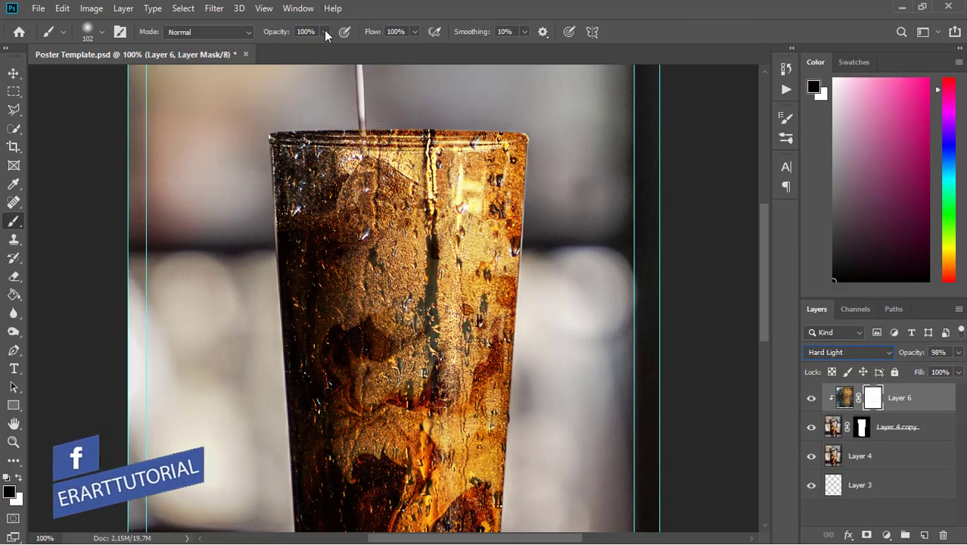
pyautogui.moveTo(315, 47); pyautogui.dragTo(273, 47)
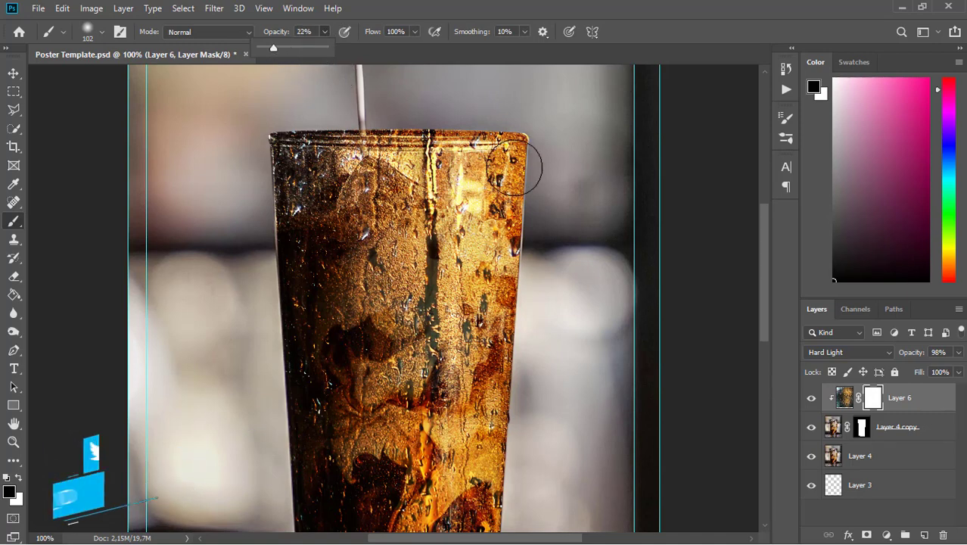
pyautogui.moveTo(498, 155); pyautogui.dragTo(473, 142)
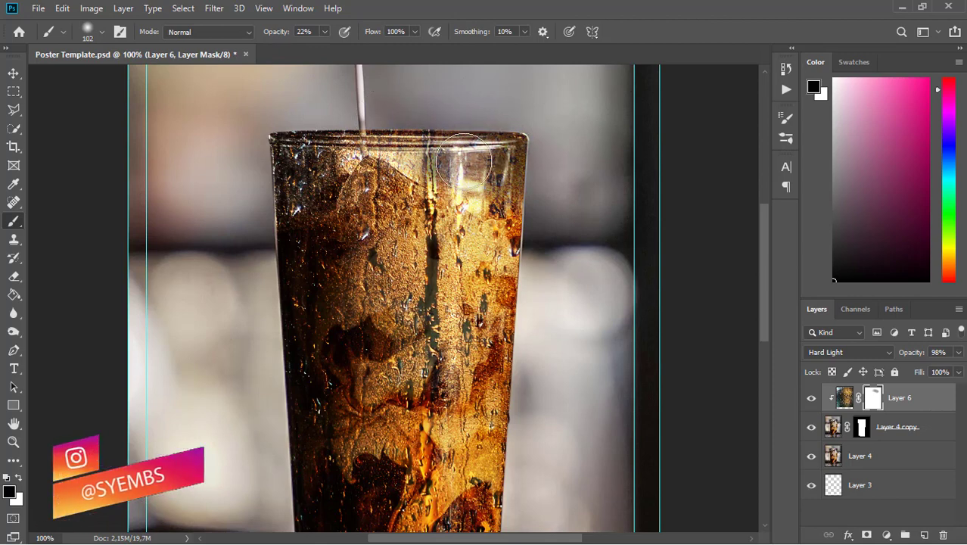
pyautogui.moveTo(452, 141)
pyautogui.mouseDown()
pyautogui.moveTo(291, 141)
pyautogui.moveTo(280, 151)
pyautogui.moveTo(321, 140)
pyautogui.moveTo(306, 147)
pyautogui.mouseUp()
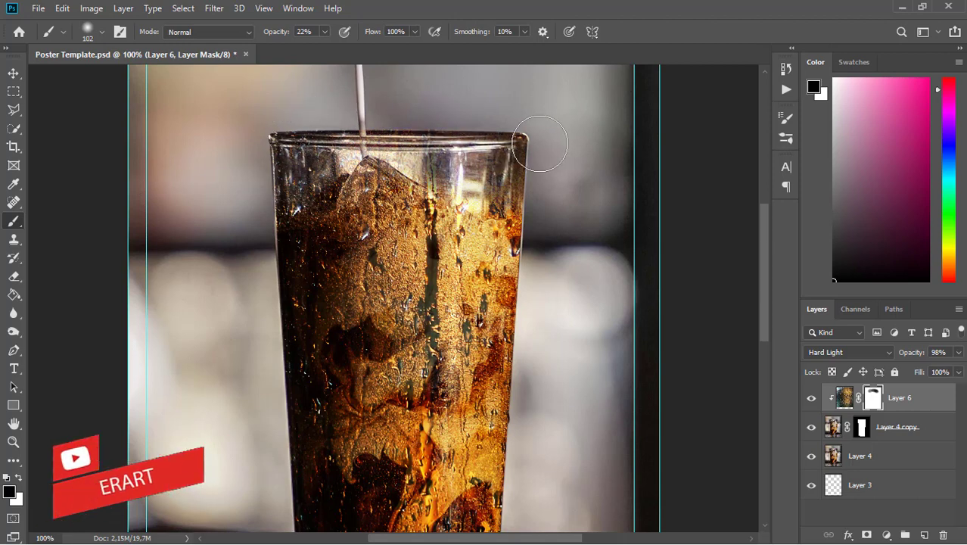
pyautogui.moveTo(539, 140); pyautogui.dragTo(569, 167)
# Restore texture upper-left in white, mask the right edge and upper rim in black, then compare
pyautogui.click(16, 476)
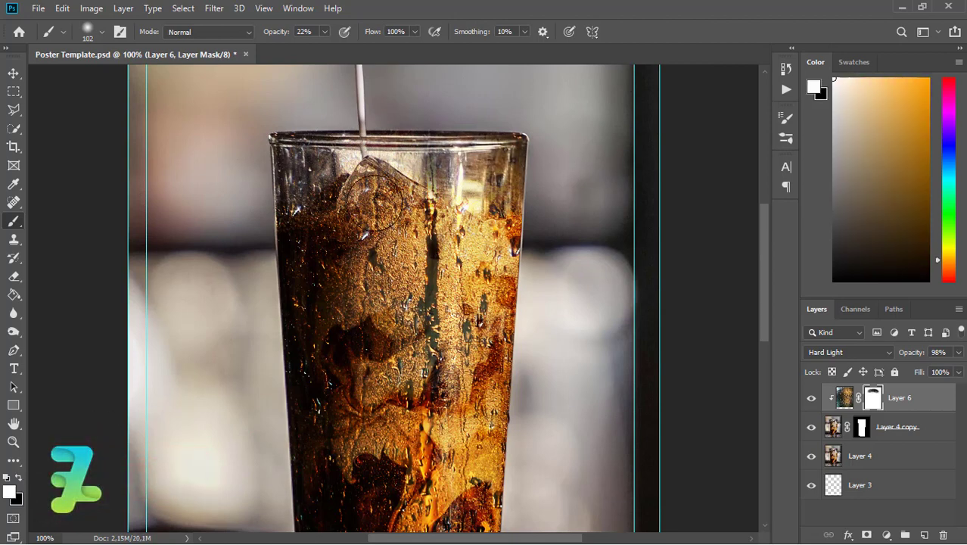
pyautogui.moveTo(280, 168); pyautogui.dragTo(274, 150)
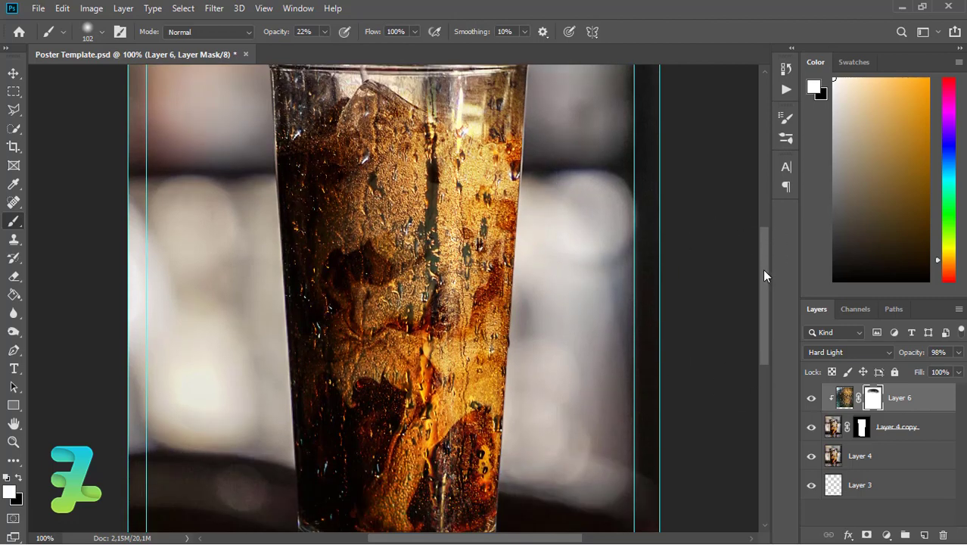
pyautogui.moveTo(762, 245)
pyautogui.mouseDown()
pyautogui.moveTo(768, 295)
pyautogui.moveTo(762, 243)
pyautogui.mouseUp()
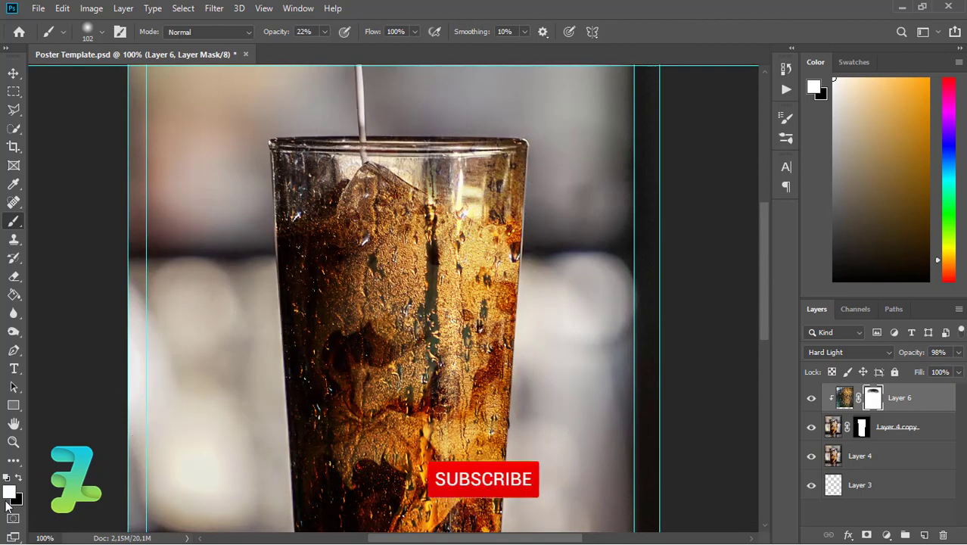
pyautogui.click(18, 478)
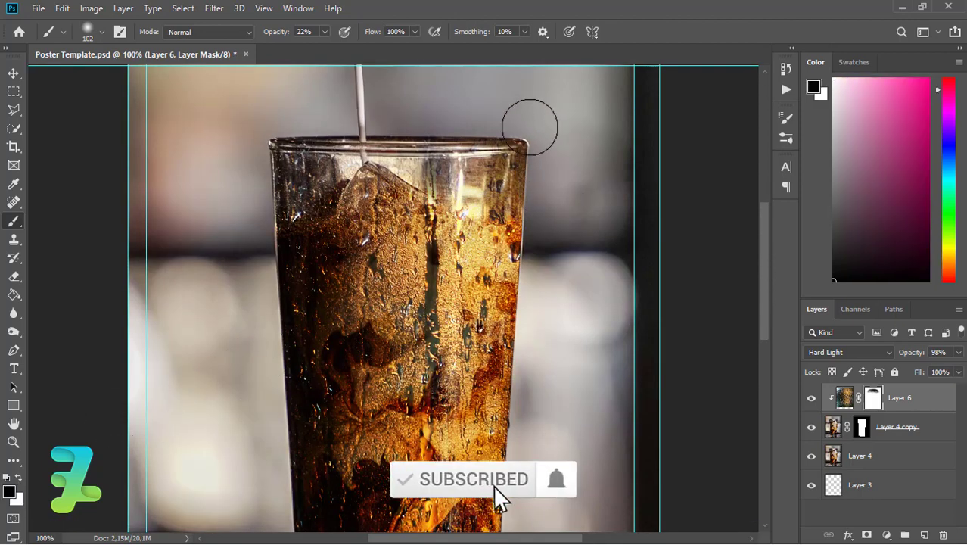
pyautogui.moveTo(511, 128); pyautogui.dragTo(521, 215)
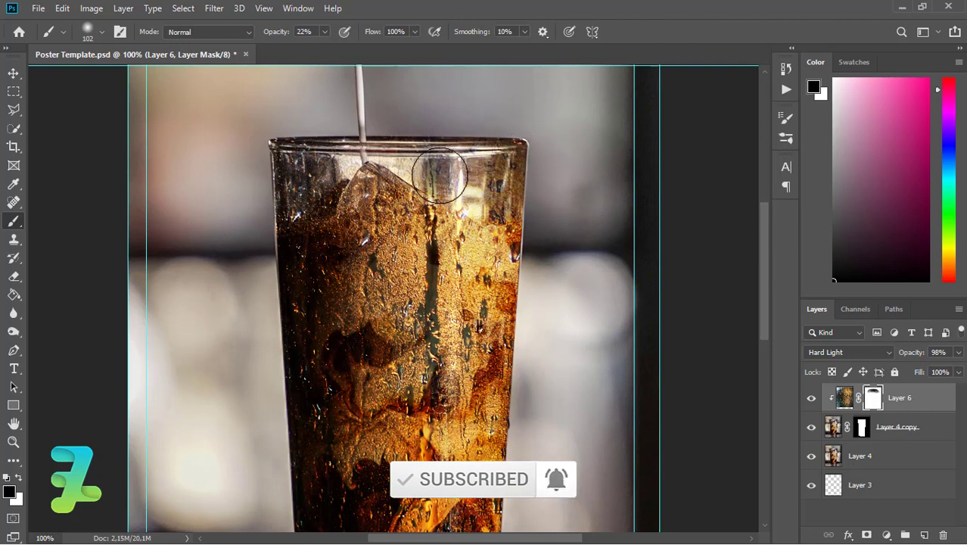
pyautogui.moveTo(438, 173)
pyautogui.mouseDown()
pyautogui.moveTo(524, 172)
pyautogui.moveTo(335, 180)
pyautogui.moveTo(414, 195)
pyautogui.moveTo(309, 200)
pyautogui.moveTo(266, 165)
pyautogui.mouseUp()
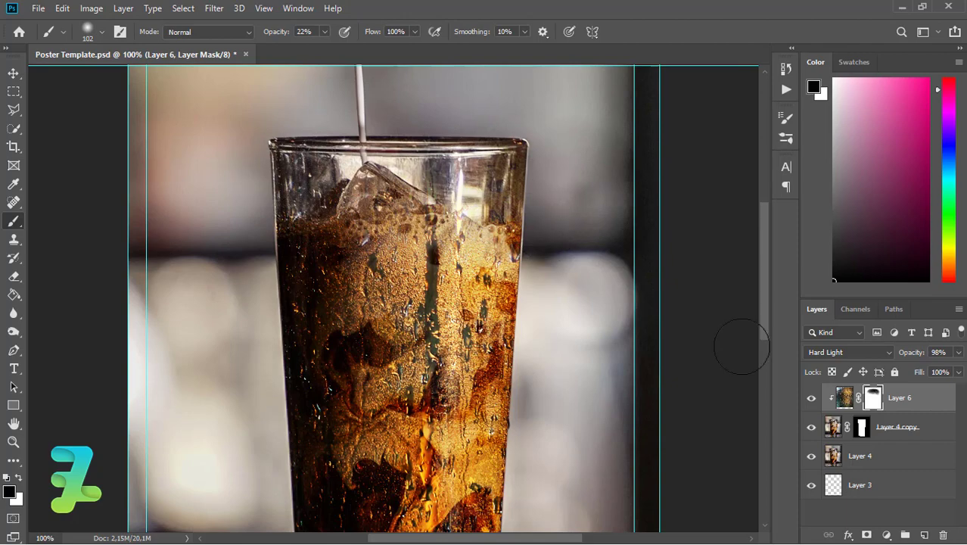
pyautogui.moveTo(764, 318); pyautogui.dragTo(765, 391)
pyautogui.scroll(-1, 477, 473)
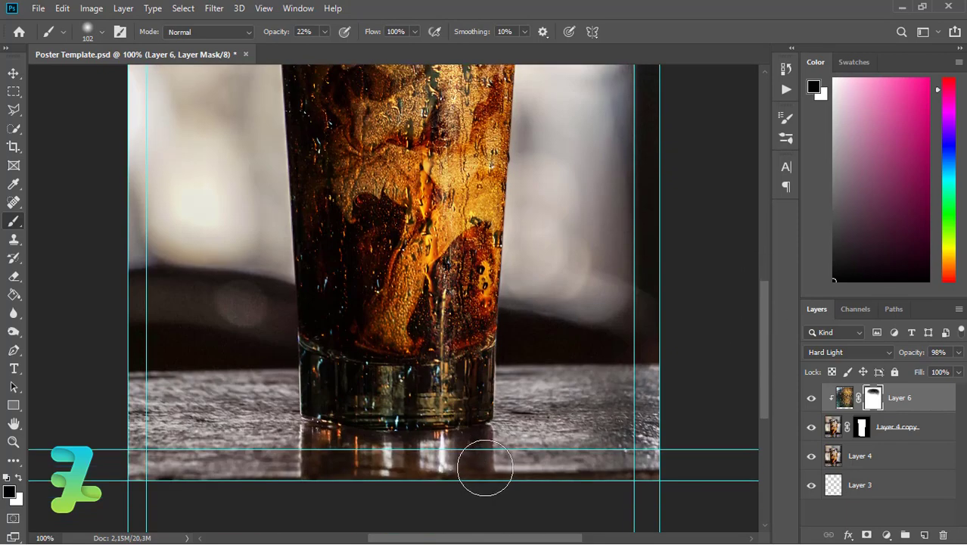
pyautogui.click(810, 399)
pyautogui.moveTo(760, 352); pyautogui.dragTo(757, 279)
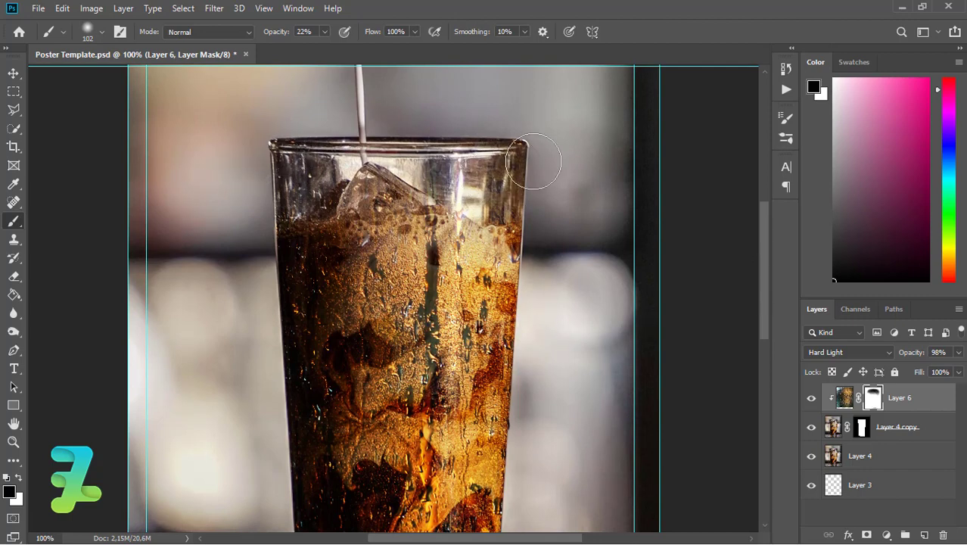
# Add a Curves adjustment layer and clip it to Layer 6
pyautogui.click(14, 73)
pyautogui.hotkey('ctrl', '-')
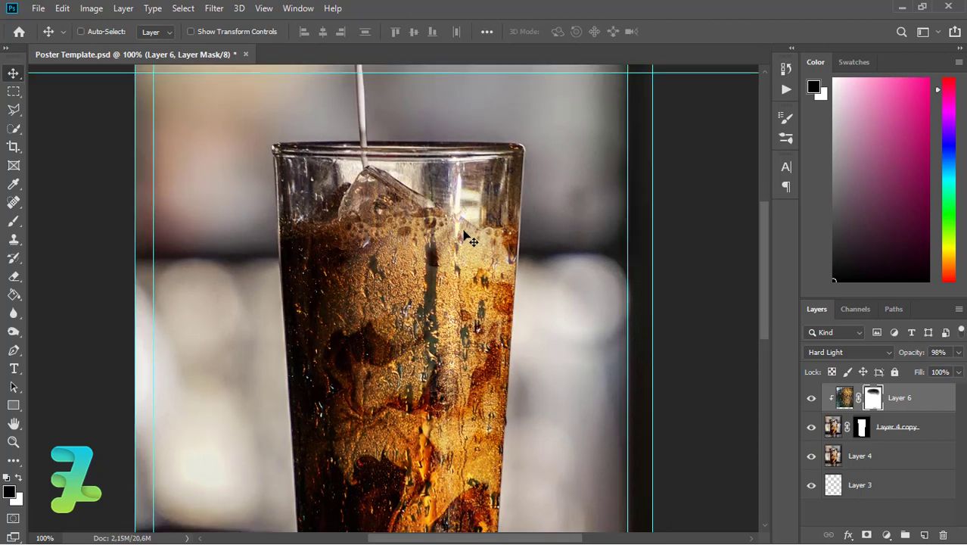
pyautogui.hotkey('ctrl', '-')
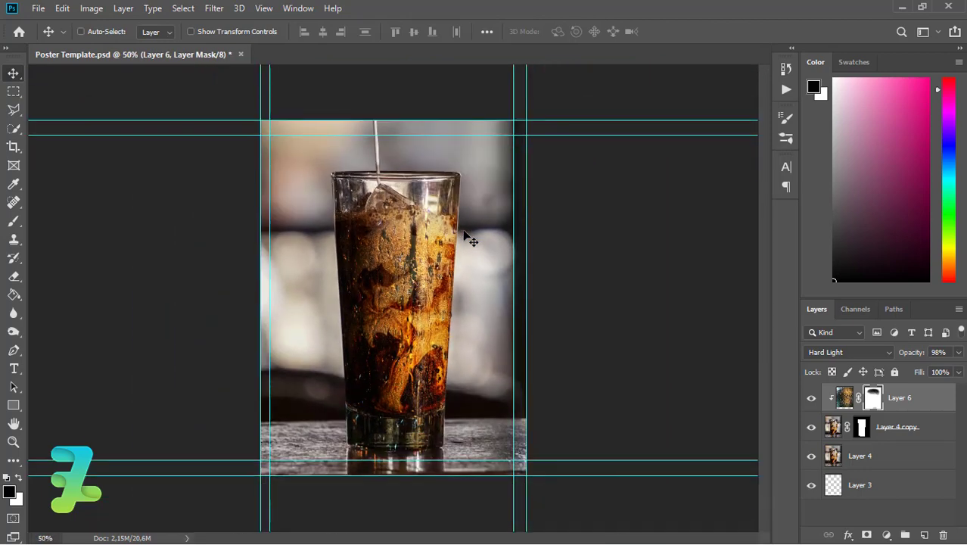
pyautogui.hotkey('ctrl', '+')
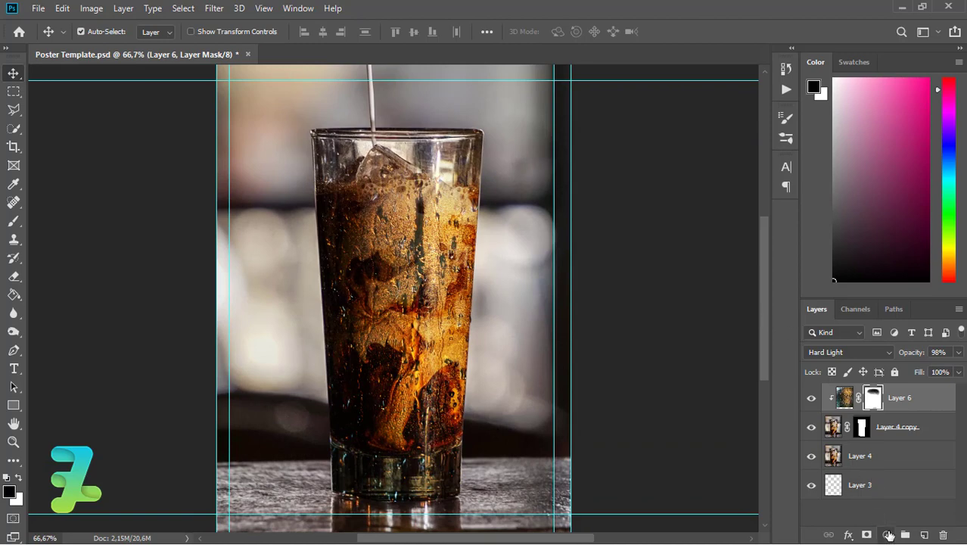
pyautogui.click(888, 535)
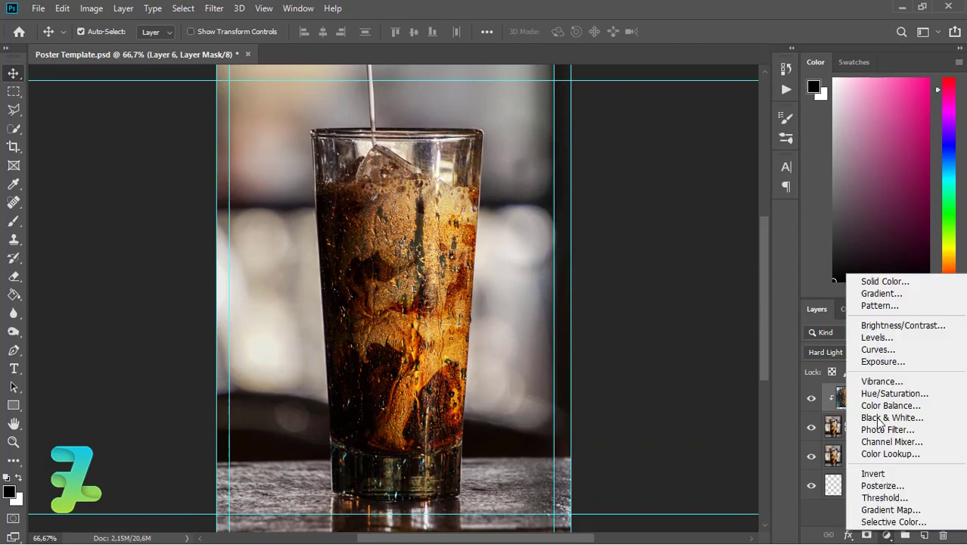
pyautogui.click(869, 350)
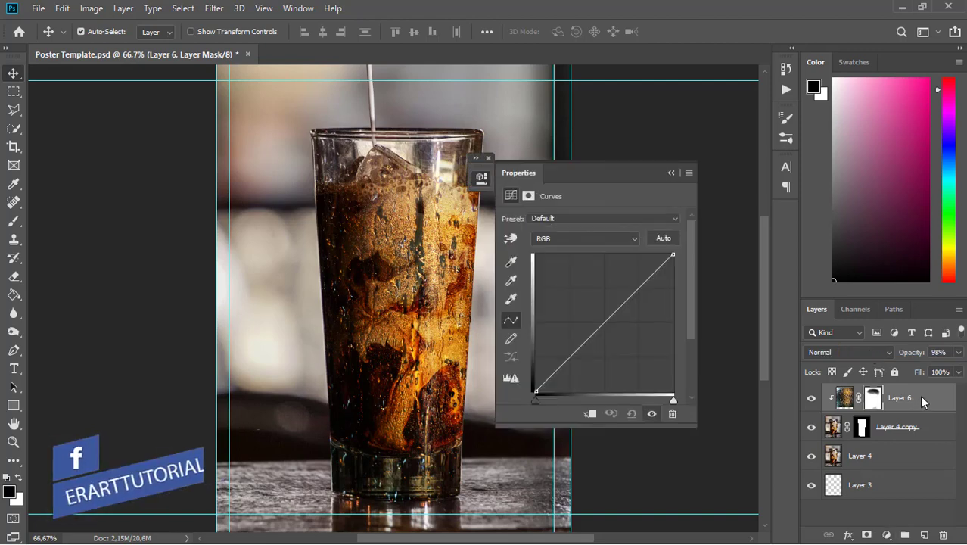
pyautogui.rightClick(919, 397)
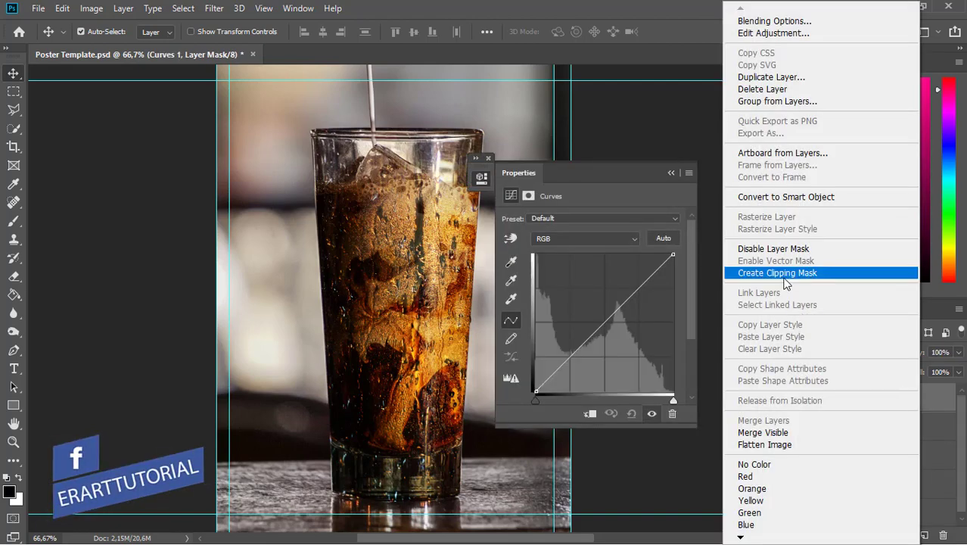
pyautogui.click(791, 272)
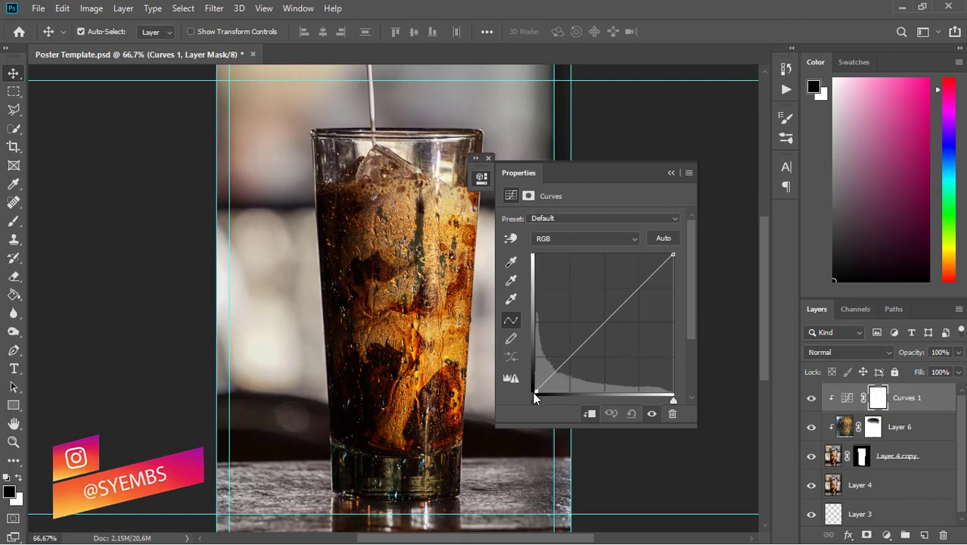
# Pull the curve's midtones and highlights down to darken the glass
pyautogui.moveTo(536, 394)
pyautogui.mouseDown()
pyautogui.moveTo(536, 374)
pyautogui.moveTo(537, 389)
pyautogui.mouseUp()
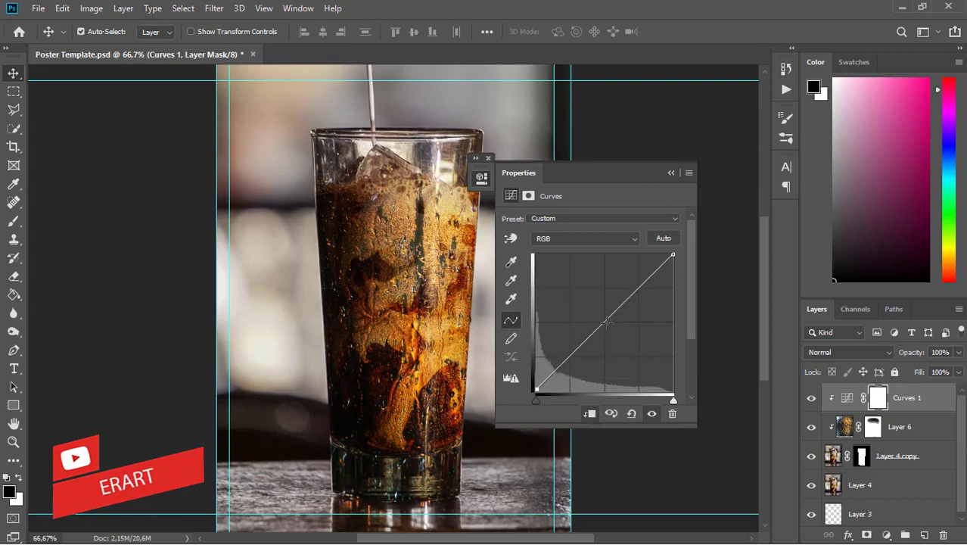
pyautogui.moveTo(607, 324); pyautogui.dragTo(613, 343)
pyautogui.moveTo(671, 255)
pyautogui.mouseDown()
pyautogui.moveTo(663, 373)
pyautogui.moveTo(672, 297)
pyautogui.mouseUp()
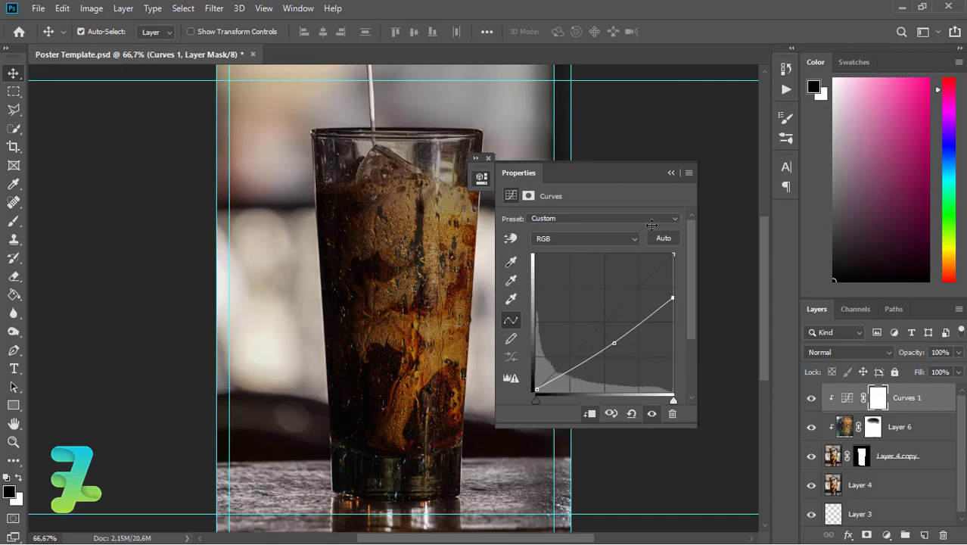
pyautogui.click(671, 174)
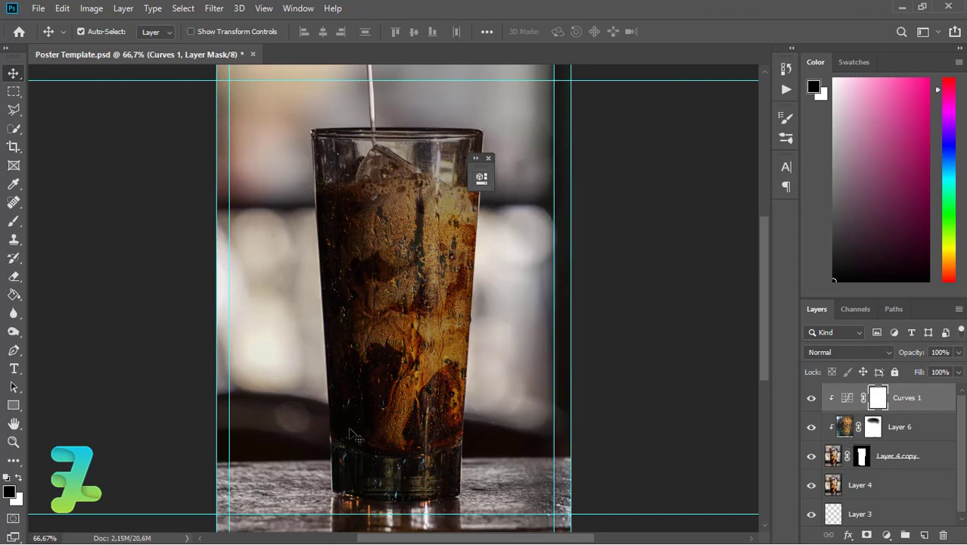
# Paint black at 38% brush opacity on the Curves 1 mask across the glass's edge, middle and lower liquid
pyautogui.click(13, 222)
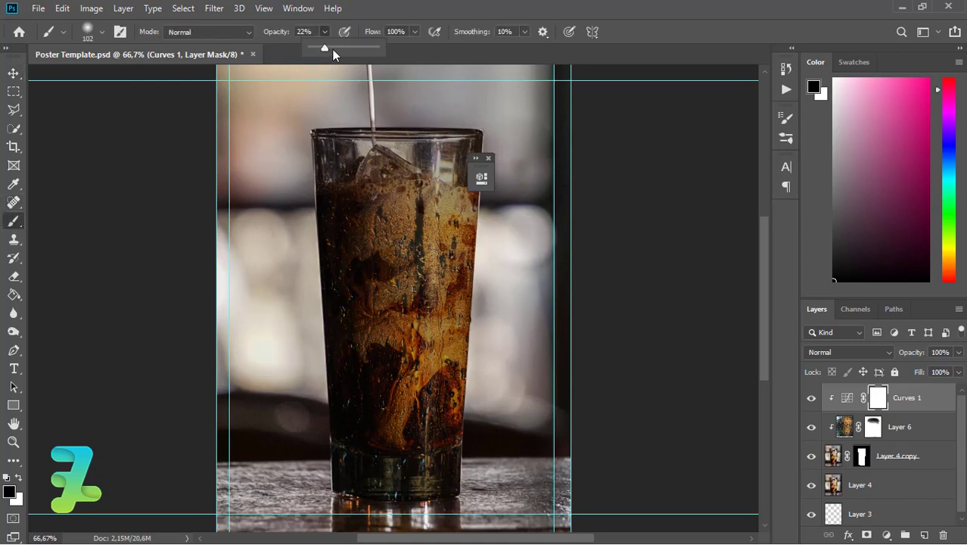
pyautogui.moveTo(324, 49); pyautogui.dragTo(336, 47)
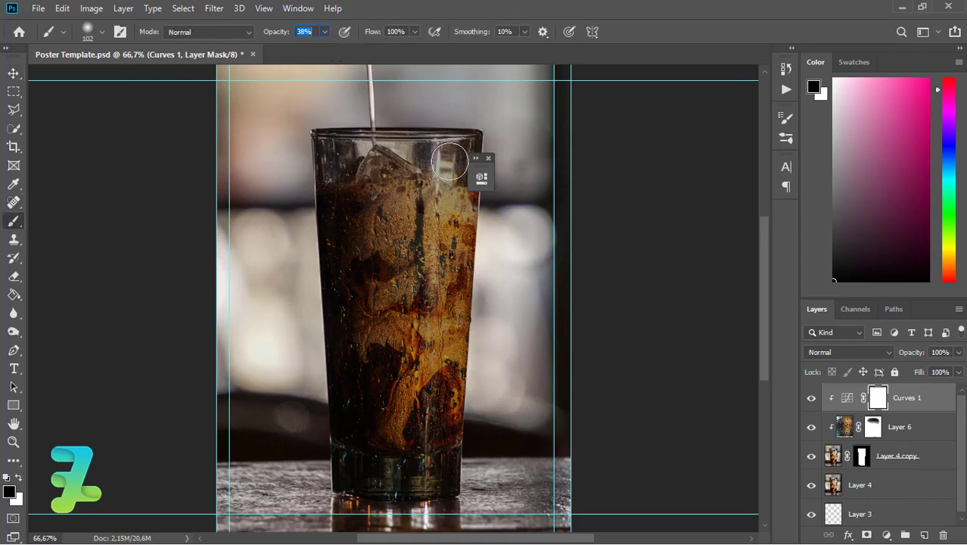
pyautogui.moveTo(475, 267)
pyautogui.mouseDown()
pyautogui.moveTo(479, 414)
pyautogui.moveTo(480, 387)
pyautogui.mouseUp()
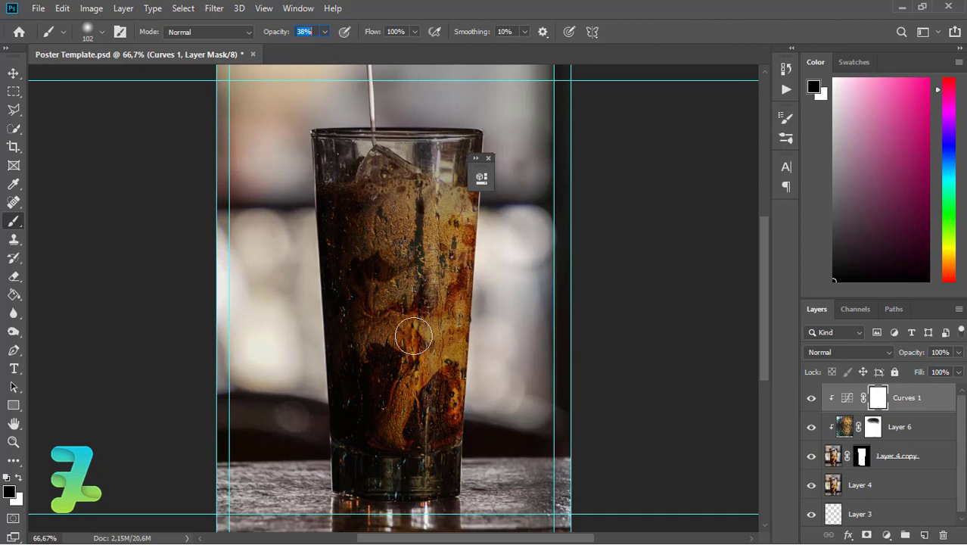
pyautogui.moveTo(413, 335); pyautogui.dragTo(416, 162)
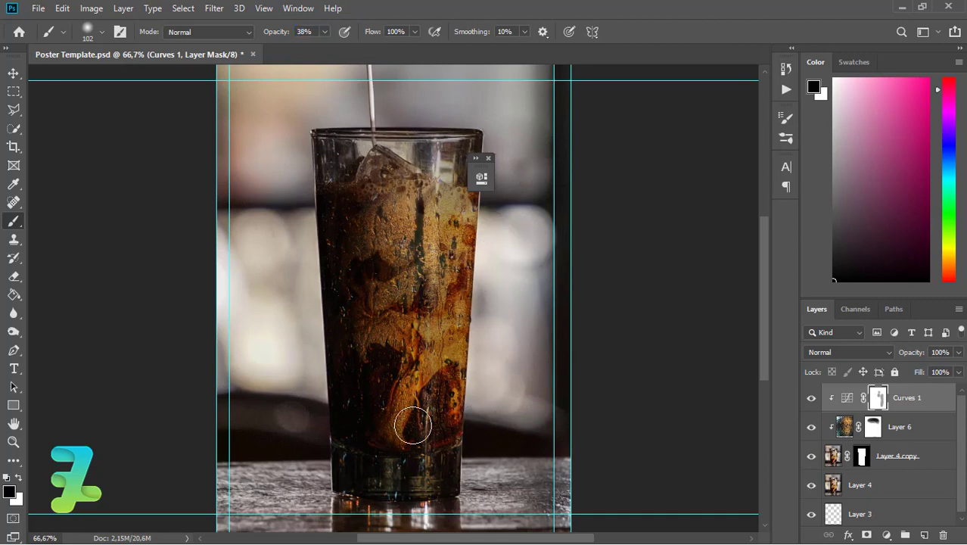
pyautogui.moveTo(399, 279)
pyautogui.mouseDown()
pyautogui.moveTo(372, 194)
pyautogui.moveTo(368, 224)
pyautogui.mouseUp()
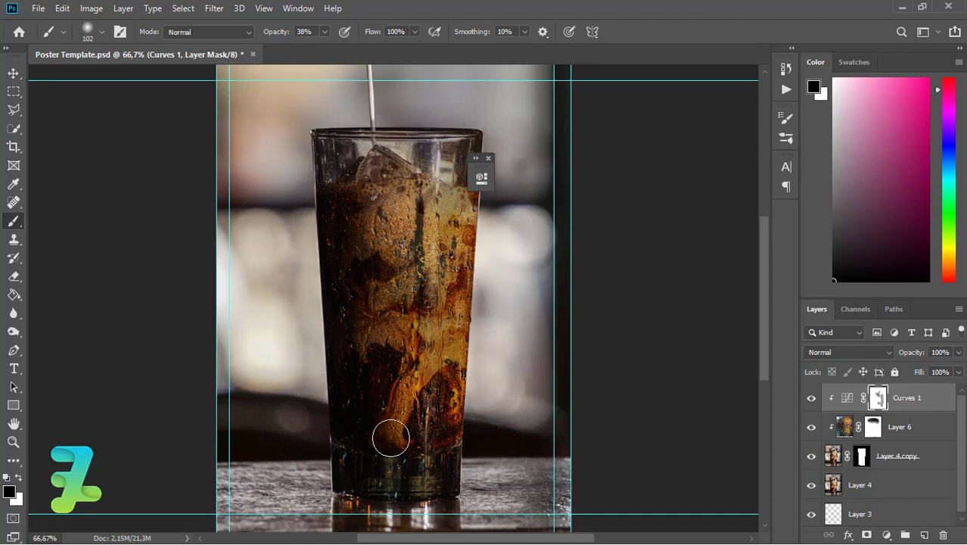
pyautogui.moveTo(409, 441); pyautogui.dragTo(452, 444)
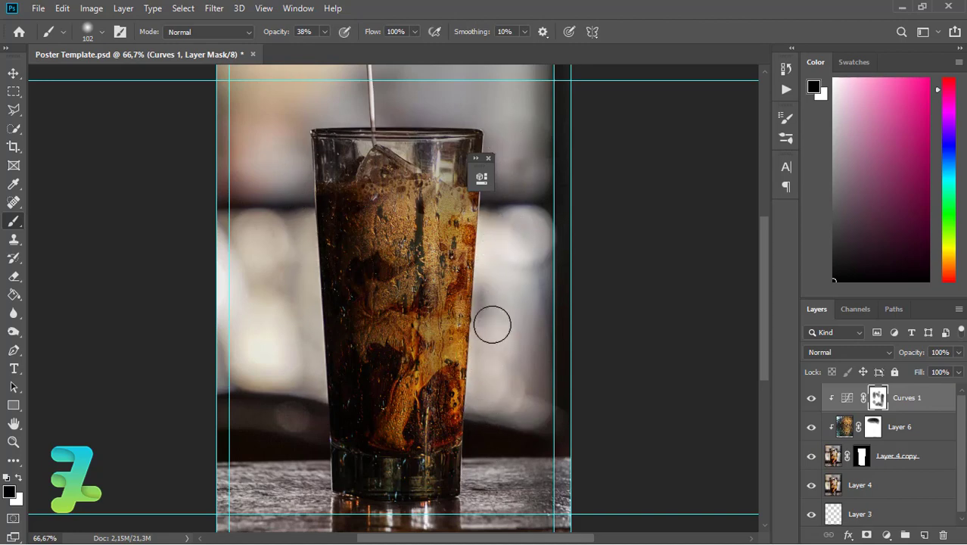
pyautogui.moveTo(421, 205); pyautogui.dragTo(430, 377)
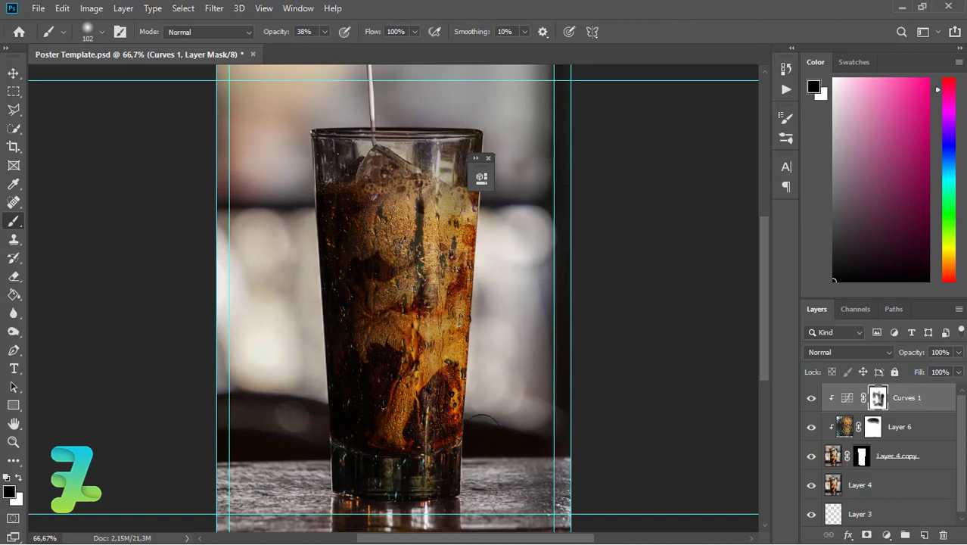
# Close the floating panel and brush more mask near the glass's right edge and upper-right rim
pyautogui.click(14, 72)
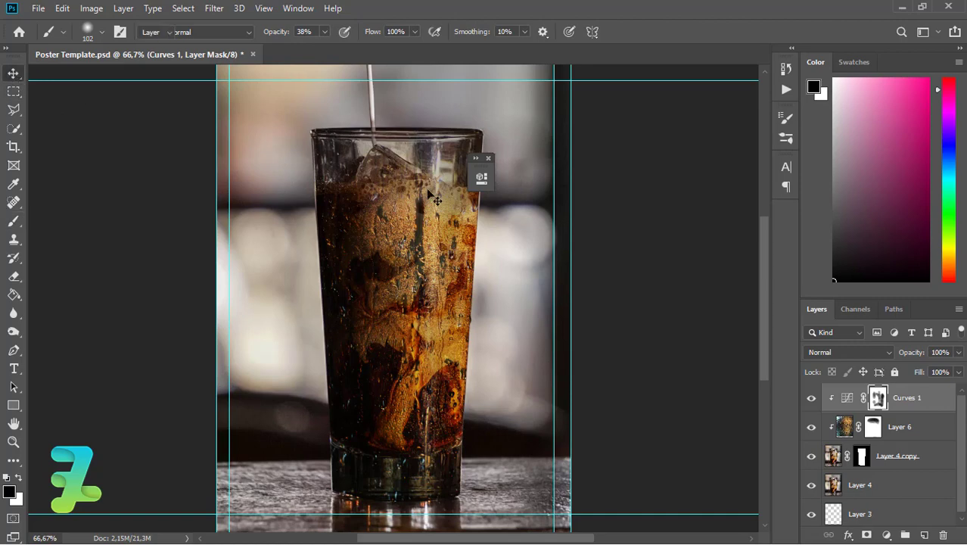
pyautogui.click(490, 157)
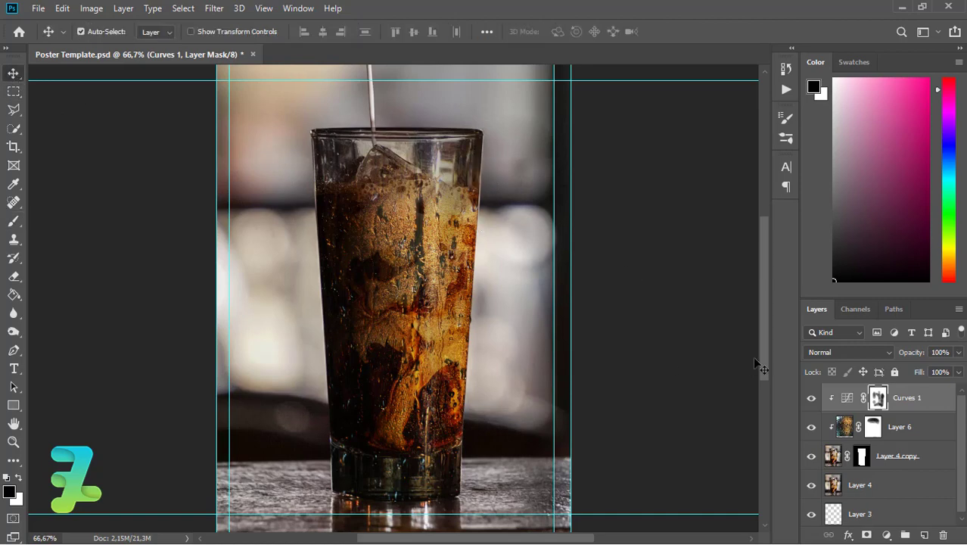
pyautogui.moveTo(766, 347); pyautogui.dragTo(762, 353)
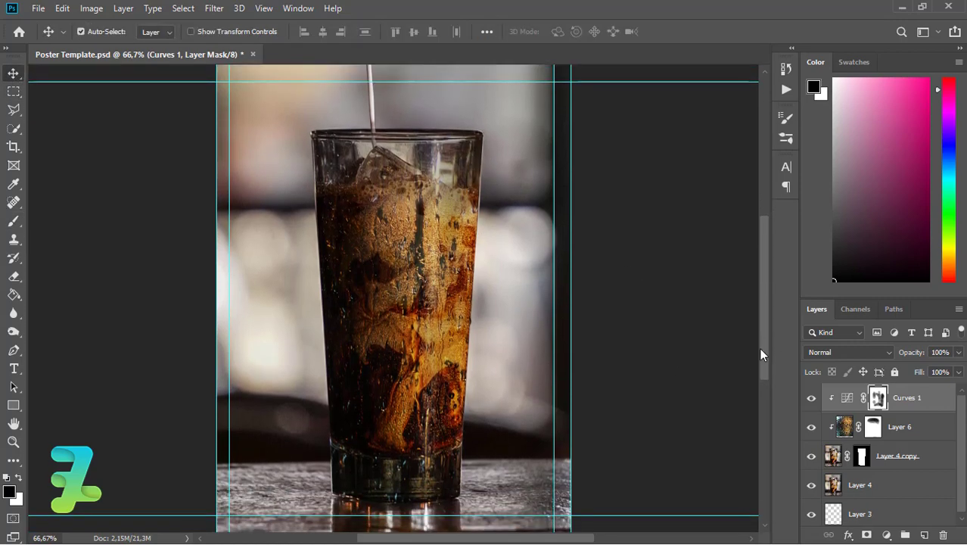
pyautogui.click(13, 221)
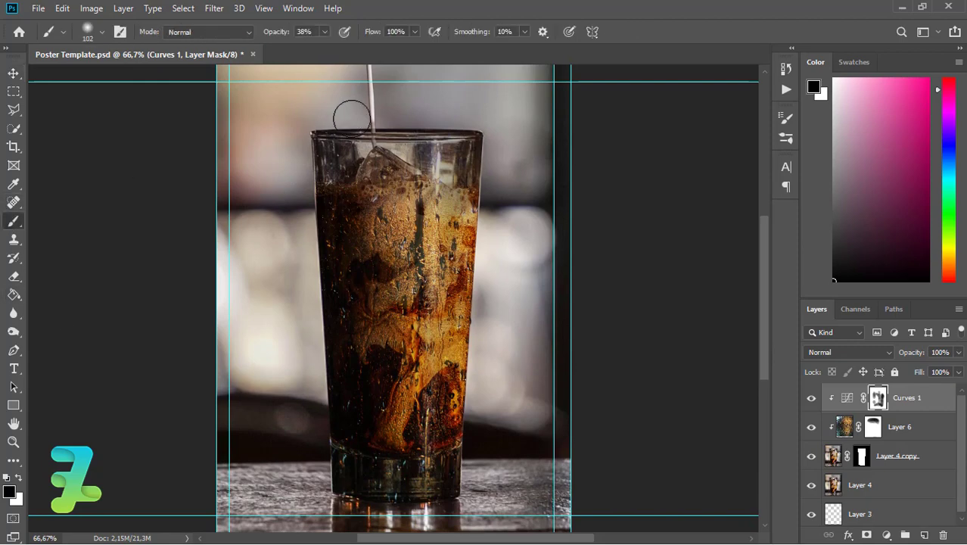
pyautogui.moveTo(498, 133); pyautogui.dragTo(484, 212)
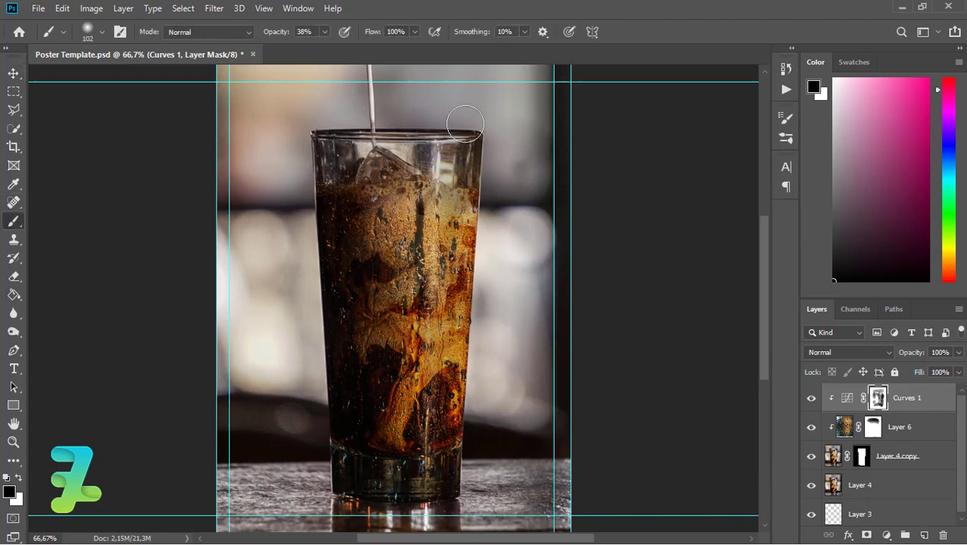
pyautogui.moveTo(446, 176); pyautogui.dragTo(477, 155)
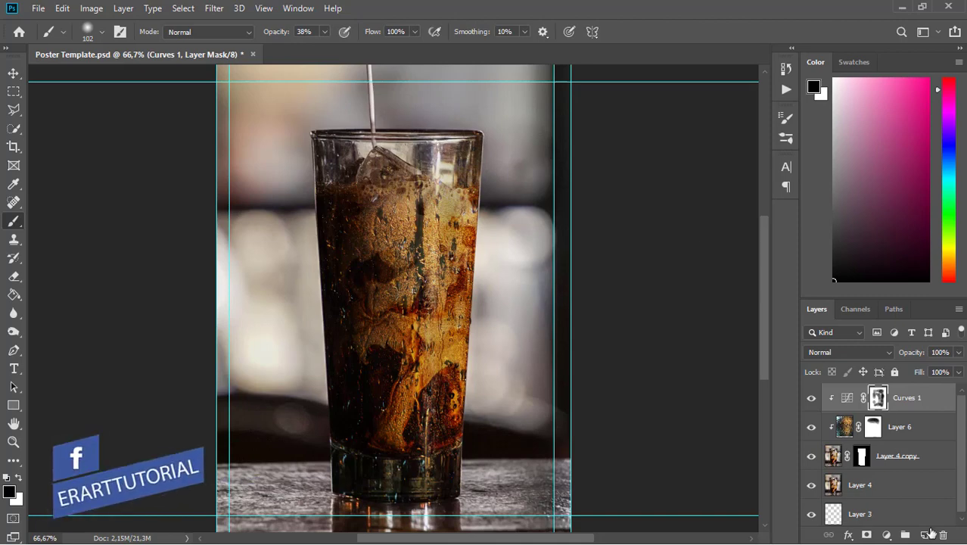
# Add a new Layer 7 clipped to the layers below and paint a white (ffffff) stroke down the glass
pyautogui.click(926, 534)
pyautogui.rightClick(912, 401)
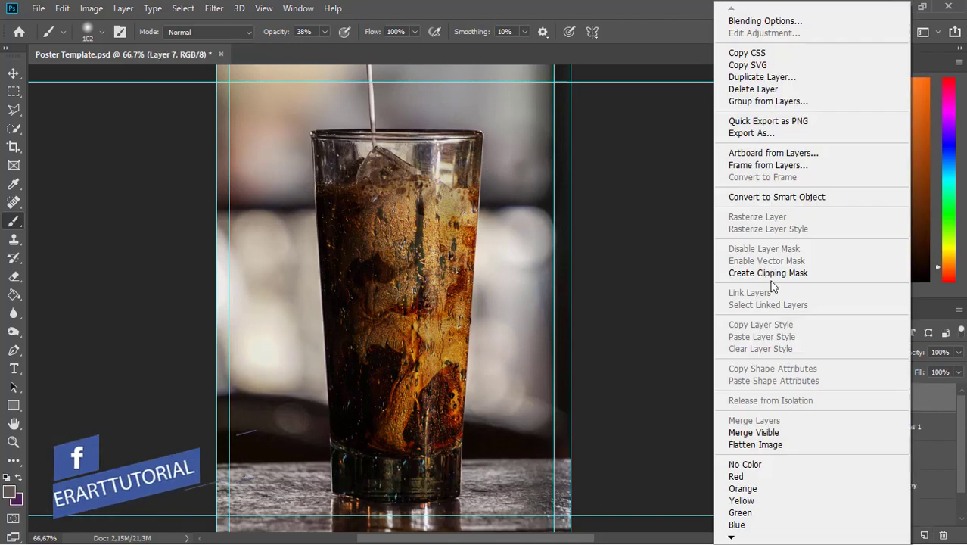
pyautogui.click(767, 273)
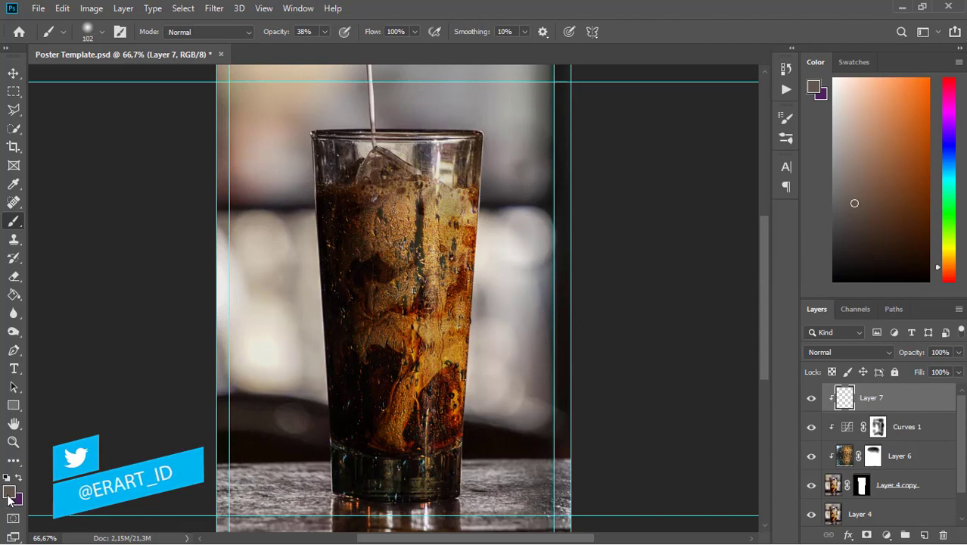
pyautogui.click(814, 87)
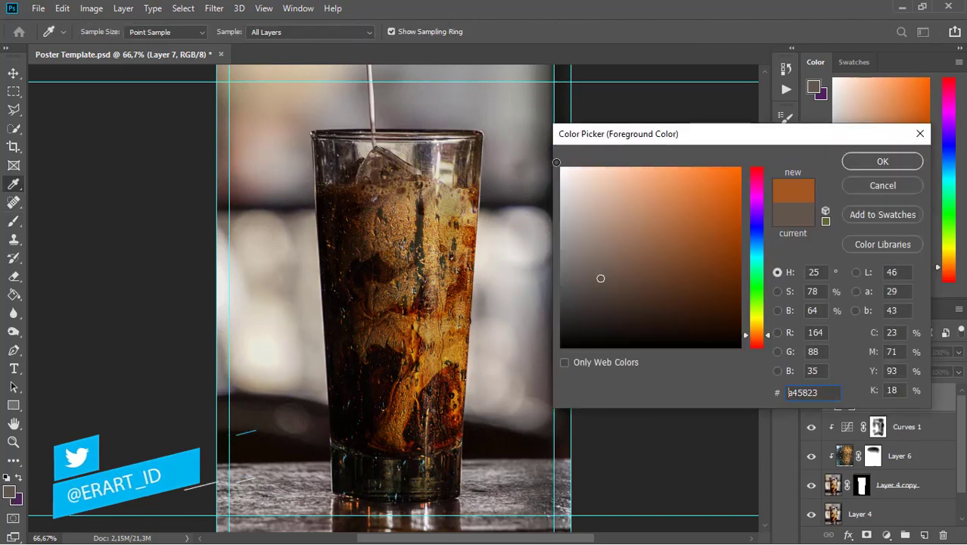
pyautogui.write('ffffff')
pyautogui.click(882, 161)
pyautogui.press('b')
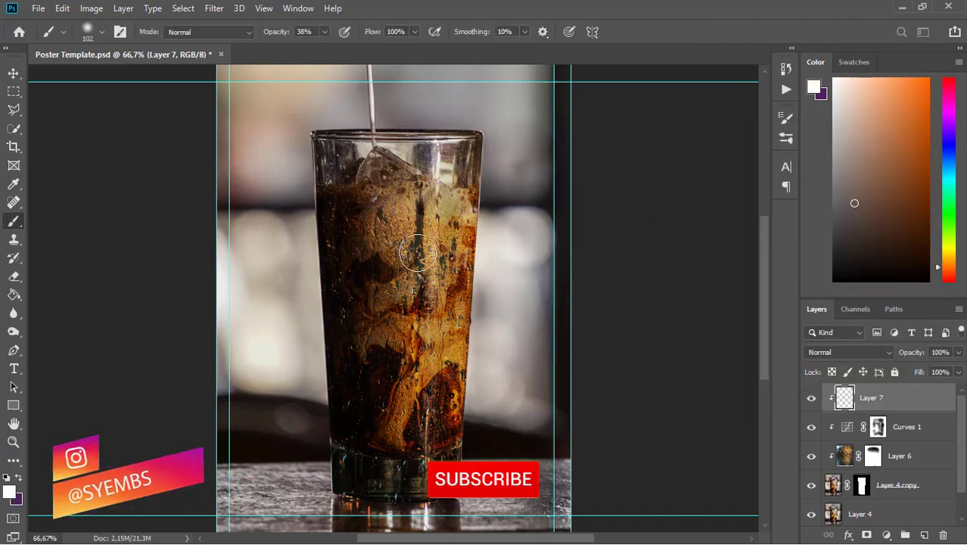
pyautogui.moveTo(429, 212); pyautogui.dragTo(416, 435)
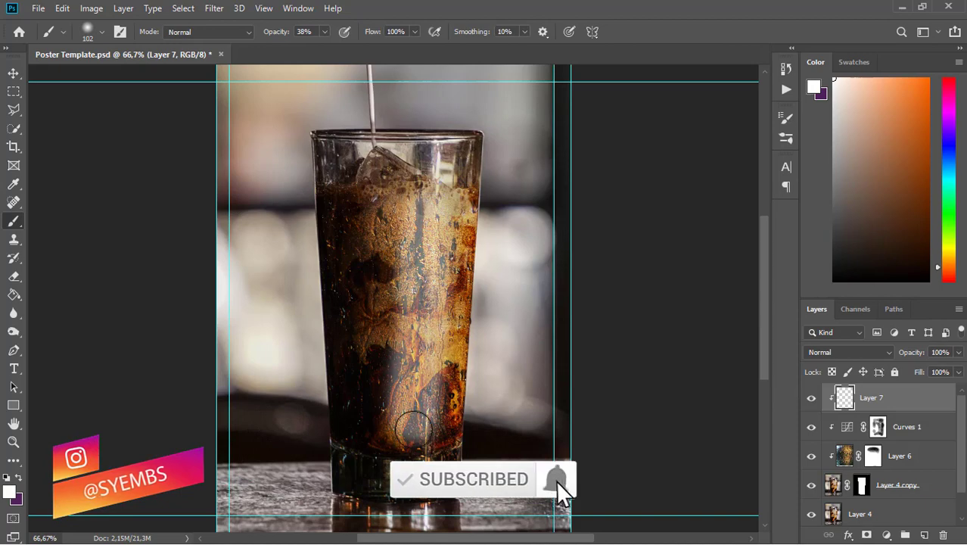
# Set Layer 7's blend mode to Overlay and paint more golden glow onto the glass
pyautogui.click(877, 352)
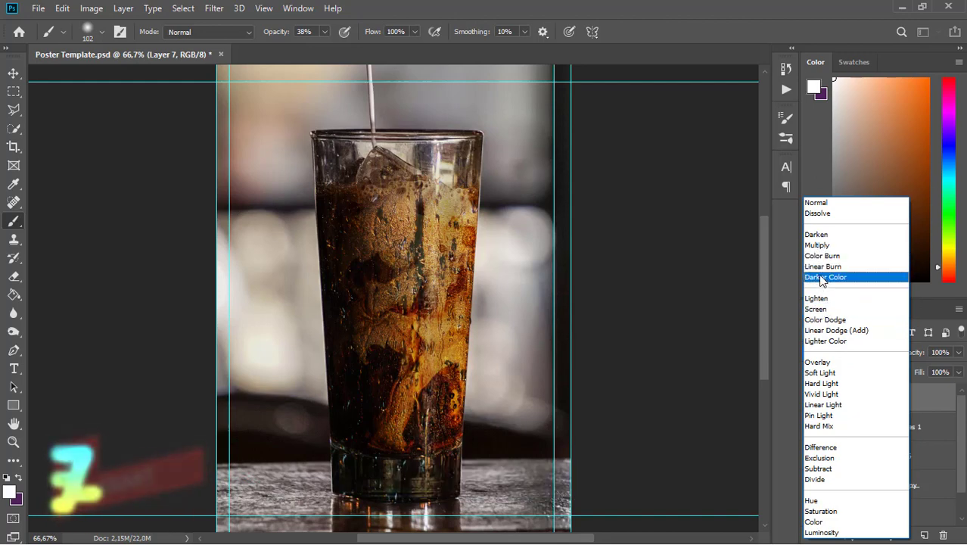
pyautogui.press('Return')
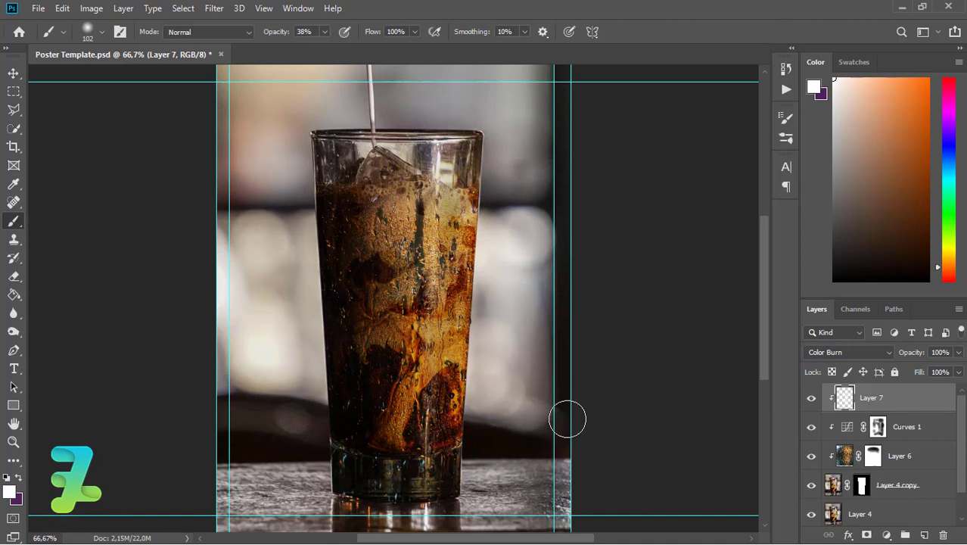
pyautogui.click(886, 353)
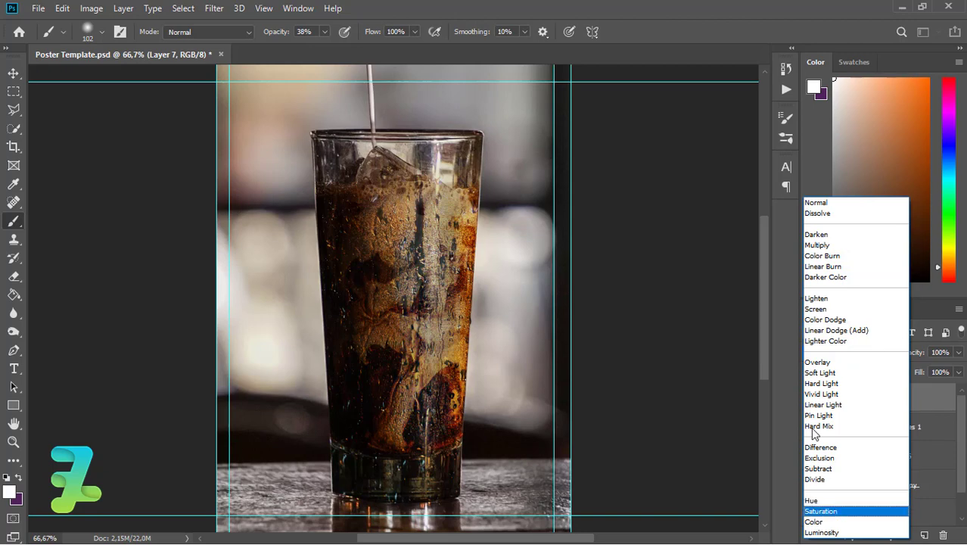
pyautogui.click(821, 363)
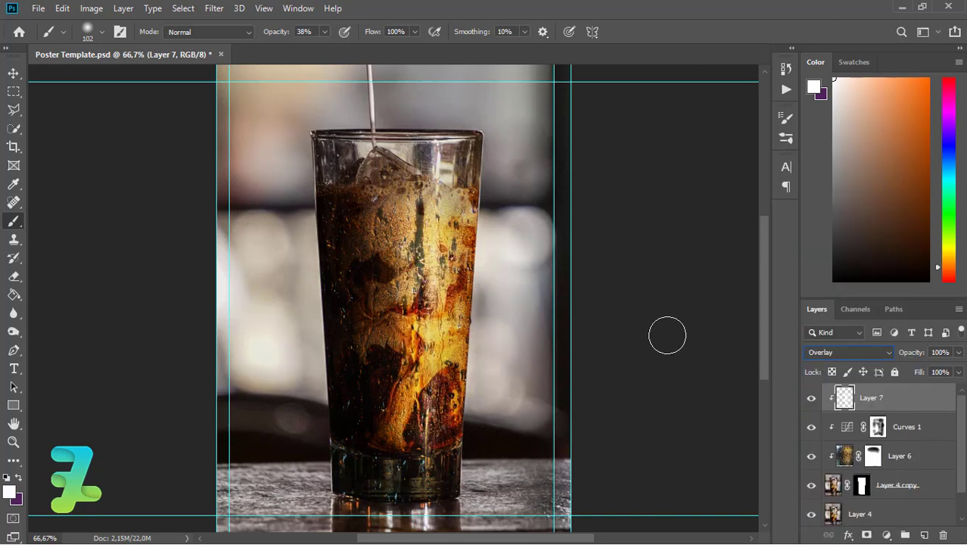
pyautogui.moveTo(403, 321); pyautogui.dragTo(385, 329)
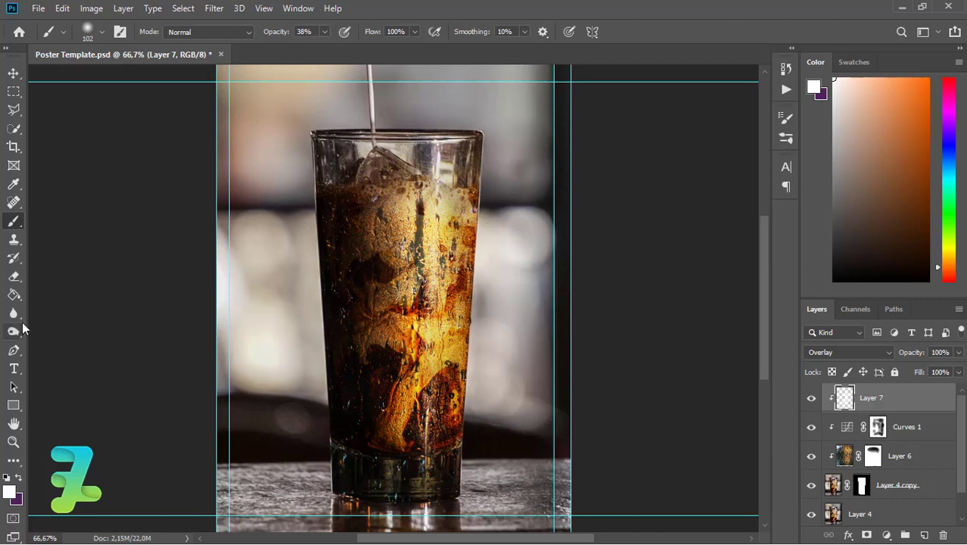
# Erase part of Layer 7's glow on the glass's left with a 53% opacity, 165 px eraser
pyautogui.click(14, 276)
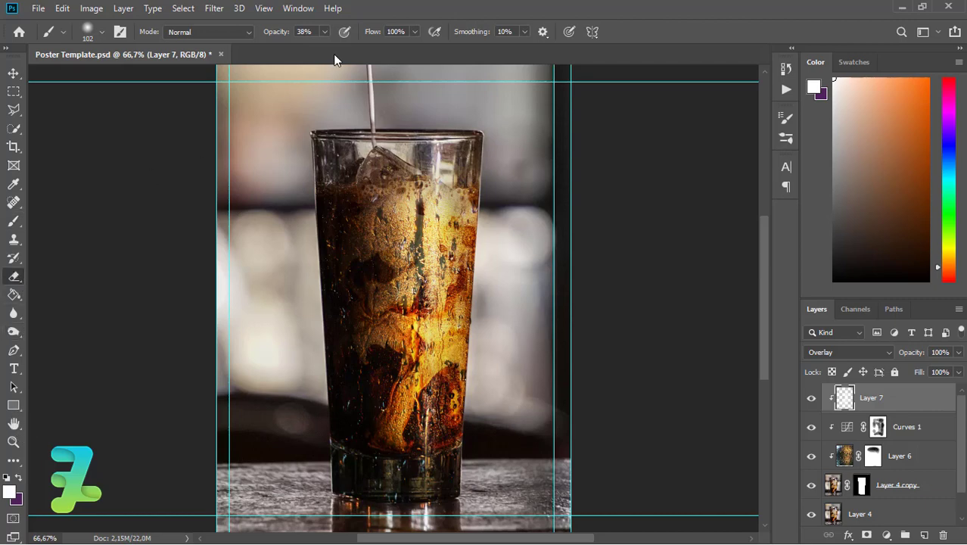
pyautogui.click(267, 32)
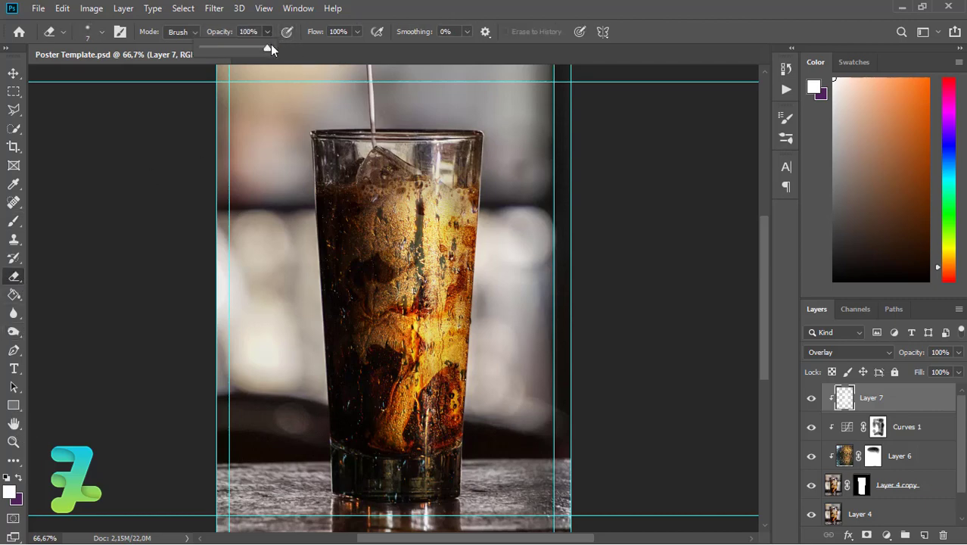
pyautogui.moveTo(271, 47); pyautogui.dragTo(236, 48)
pyautogui.click(103, 32)
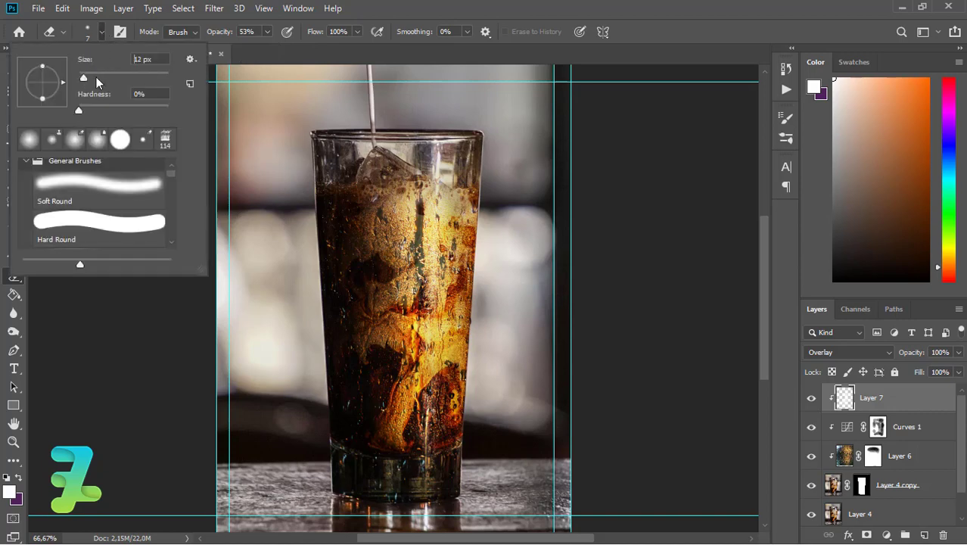
pyautogui.click(103, 32)
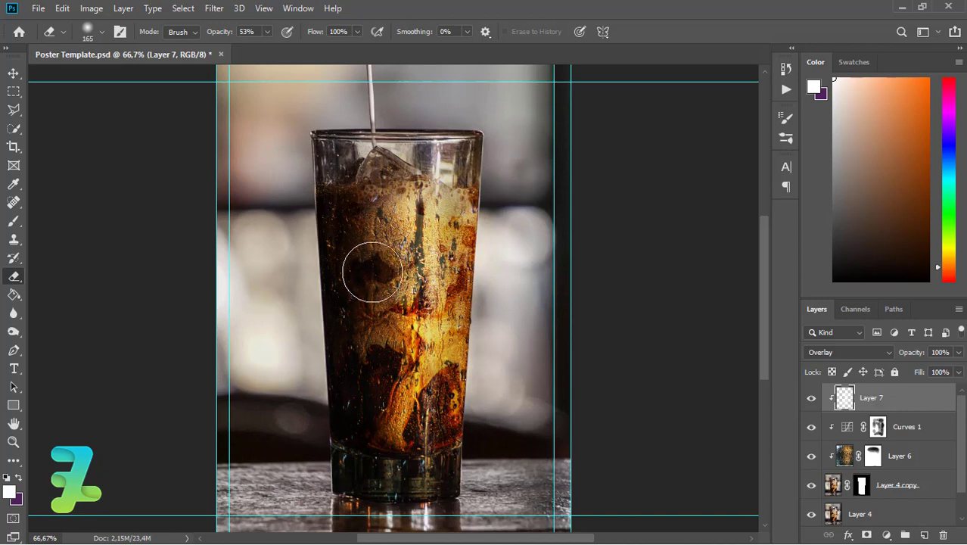
pyautogui.moveTo(371, 270); pyautogui.dragTo(398, 305)
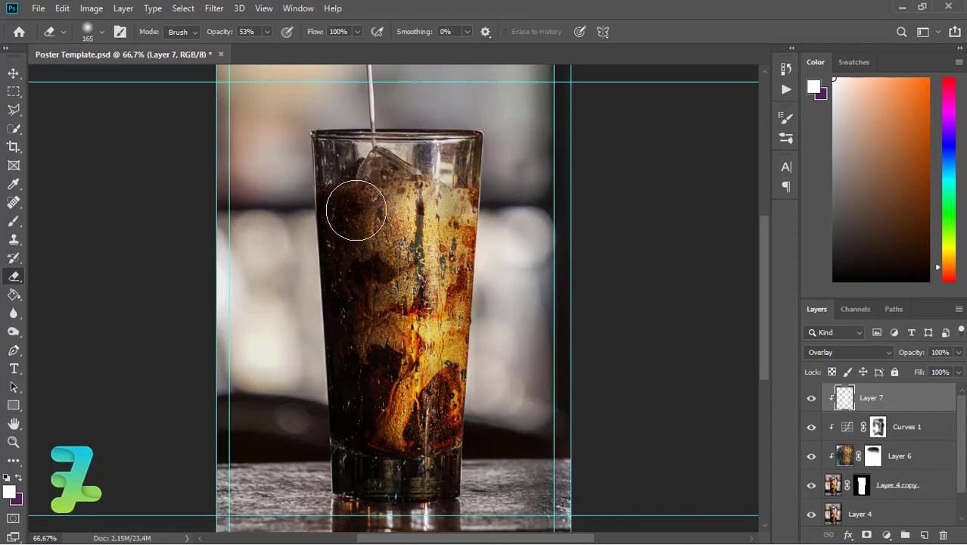
# Brush black on the Curves 1 mask down the glass's left edge
pyautogui.click(878, 427)
pyautogui.press('b')
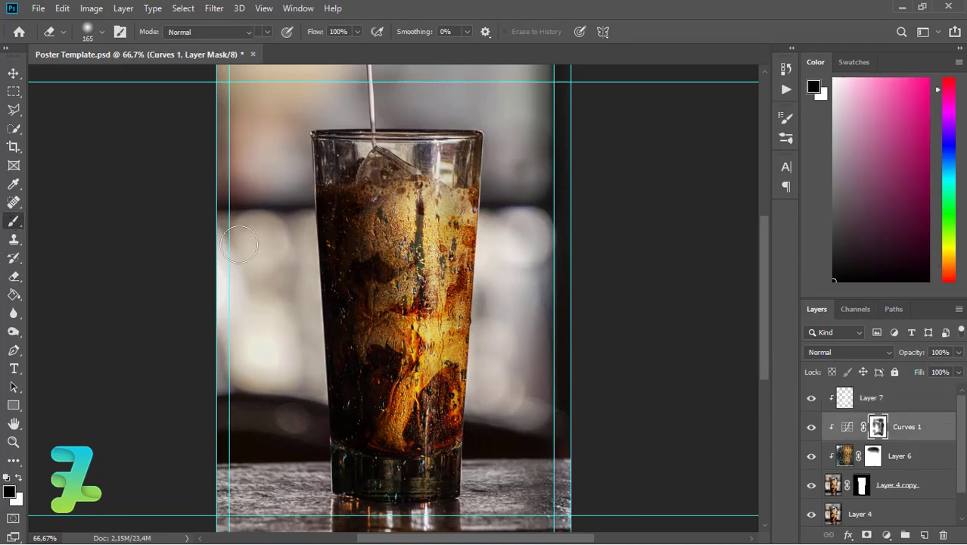
pyautogui.moveTo(327, 179); pyautogui.dragTo(318, 262)
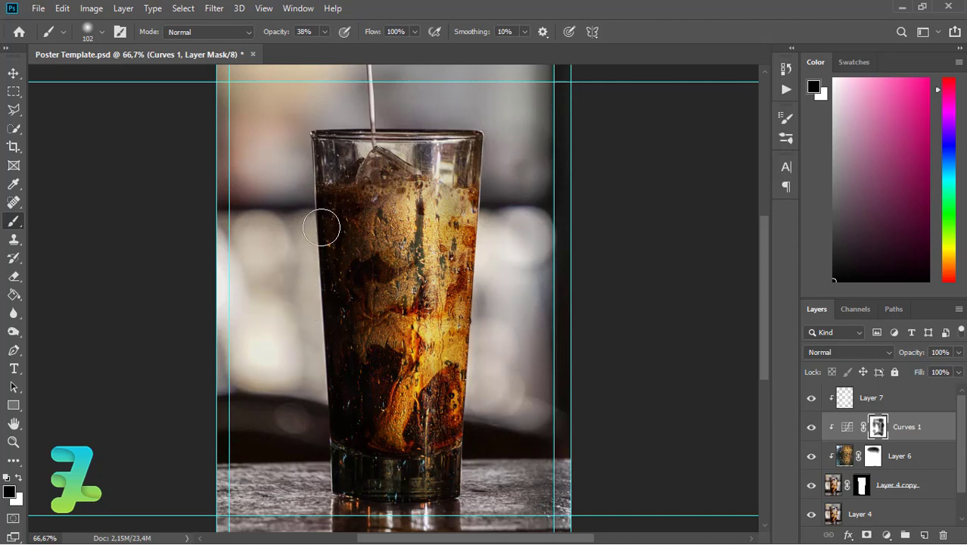
pyautogui.moveTo(319, 263); pyautogui.dragTo(321, 418)
pyautogui.click(9, 71)
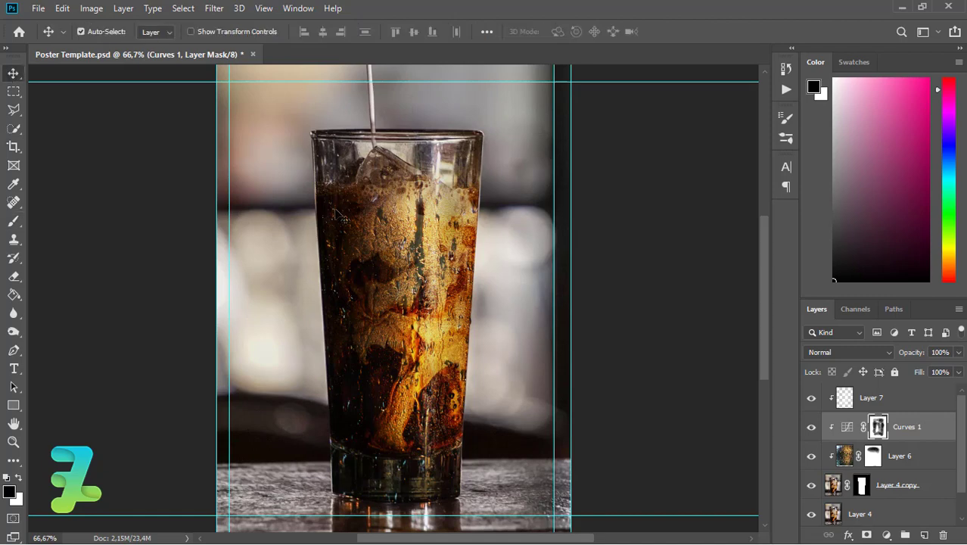
# Stamp all visible layers into a new Layer 8 above Layer 7 and launch the Camera Raw Filter on it
pyautogui.click(849, 401)
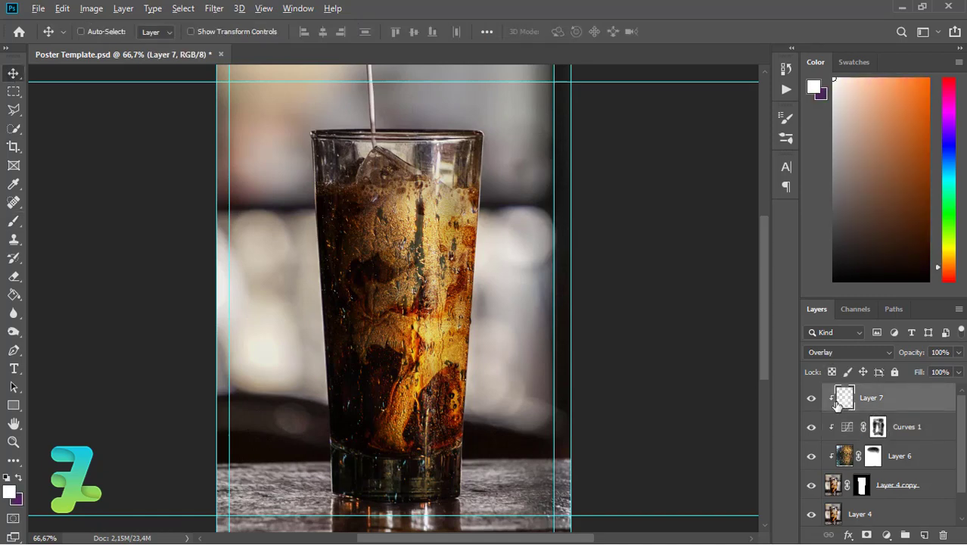
pyautogui.hotkey('ctrl', 'shift', 'alt', 'e')
pyautogui.hotkey('ctrl', '-')
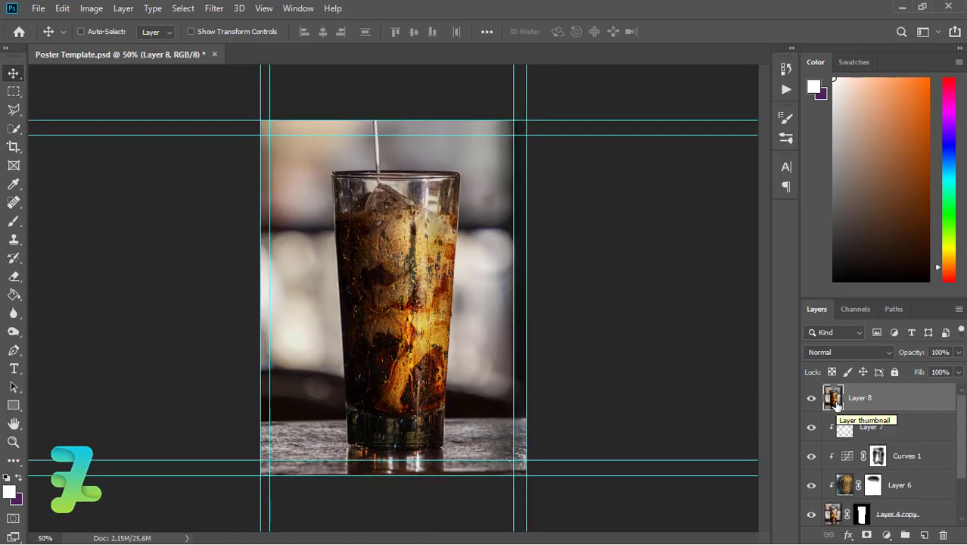
pyautogui.hotkey('ctrl', '+')
pyautogui.hotkey('ctrl', '-')
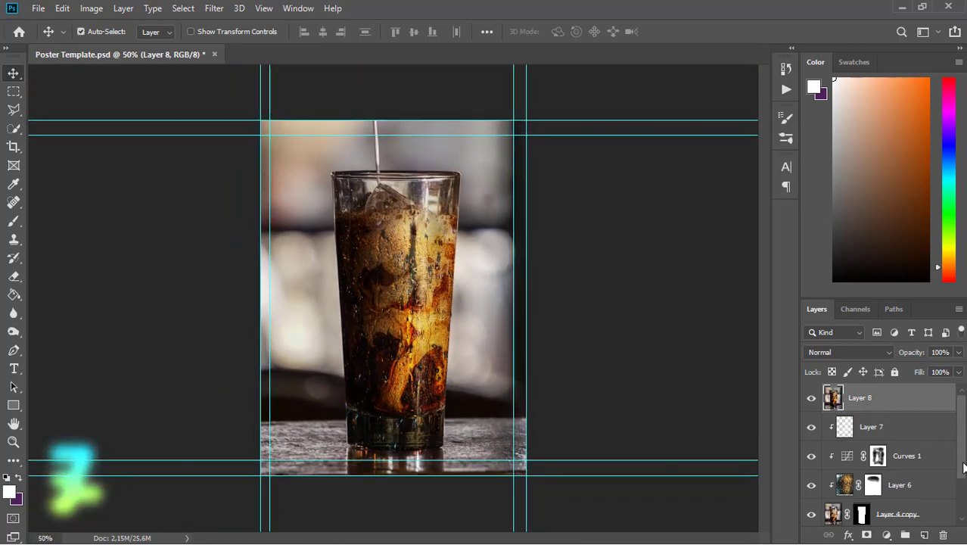
pyautogui.scroll(-2, 873, 423)
pyautogui.scroll(2, 874, 418)
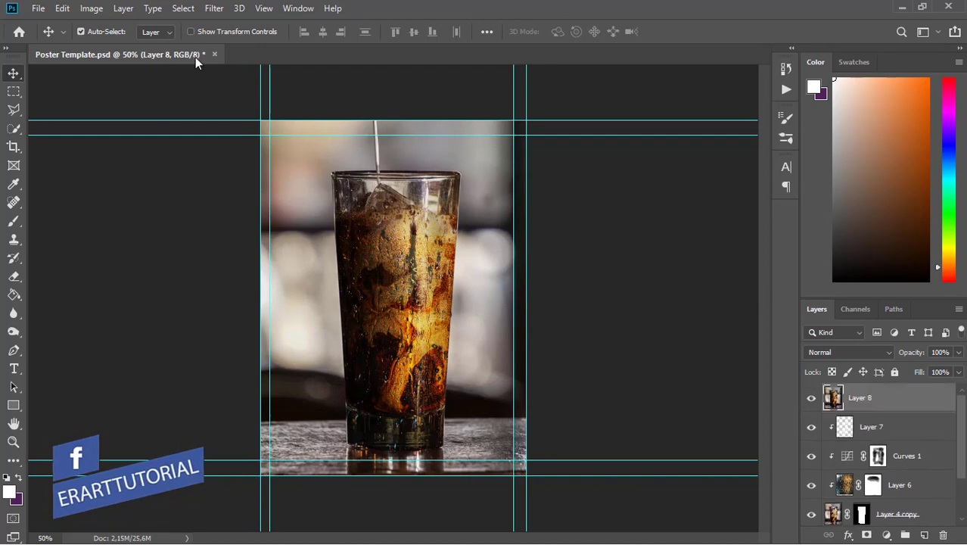
pyautogui.click(214, 9)
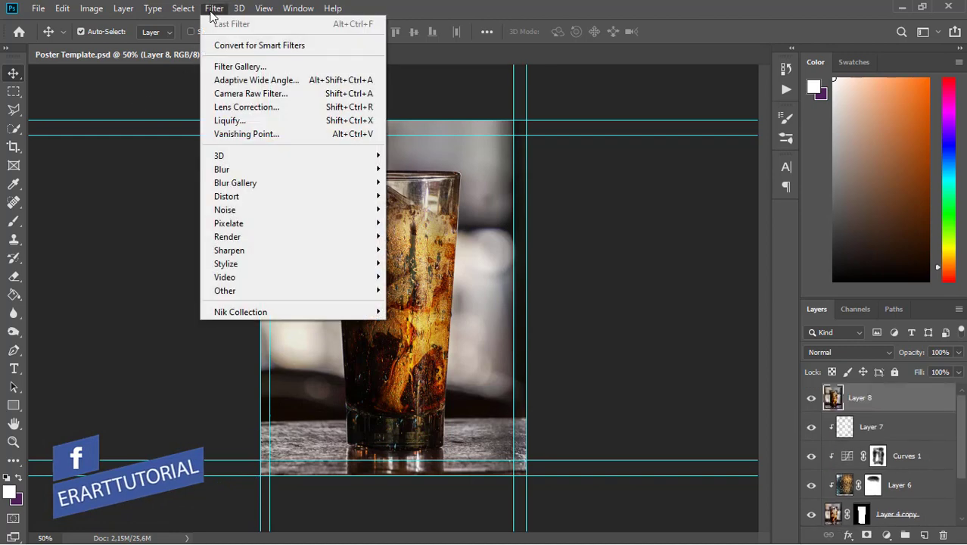
pyautogui.click(235, 94)
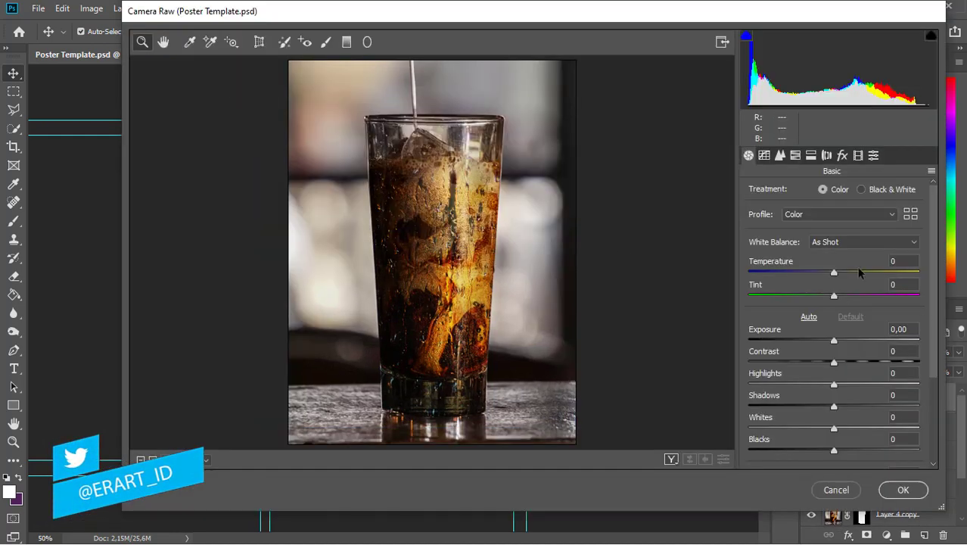
# Set Camera Raw Temperature to +19, Tint to +6 and Exposure to +0,15
pyautogui.moveTo(833, 272)
pyautogui.mouseDown()
pyautogui.moveTo(851, 273)
pyautogui.moveTo(848, 298)
pyautogui.mouseUp()
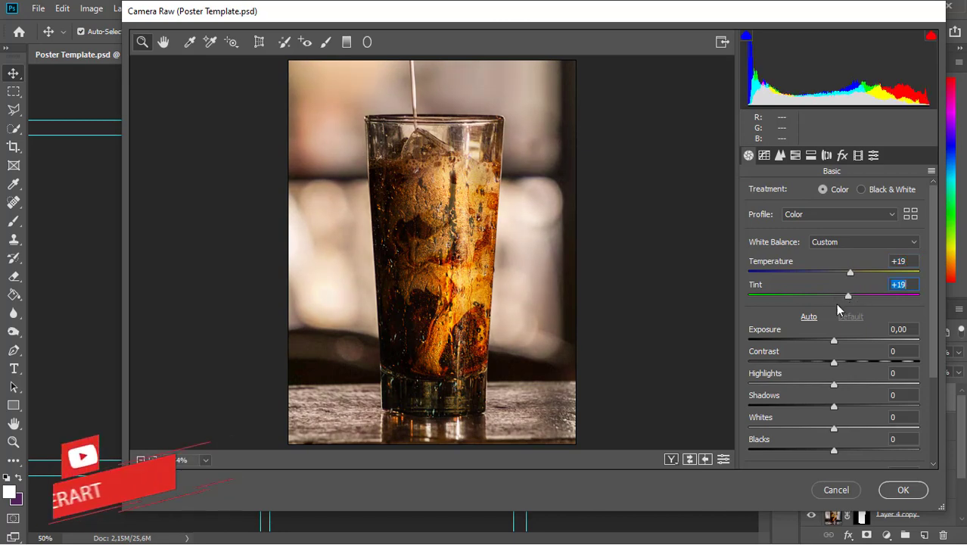
pyautogui.write('6')
pyautogui.press('Return')
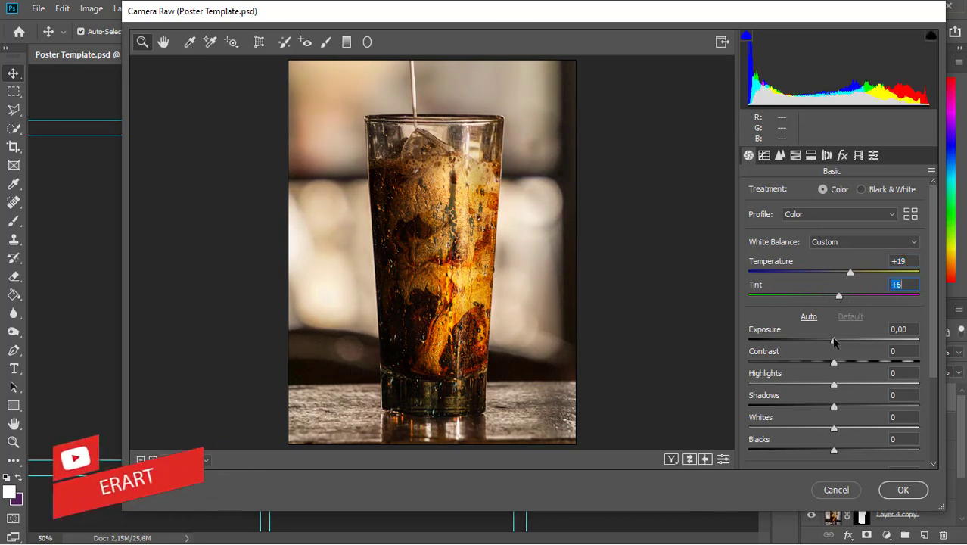
pyautogui.moveTo(834, 342)
pyautogui.mouseDown()
pyautogui.moveTo(806, 369)
pyautogui.moveTo(871, 363)
pyautogui.moveTo(830, 364)
pyautogui.moveTo(841, 384)
pyautogui.moveTo(855, 387)
pyautogui.moveTo(850, 407)
pyautogui.mouseUp()
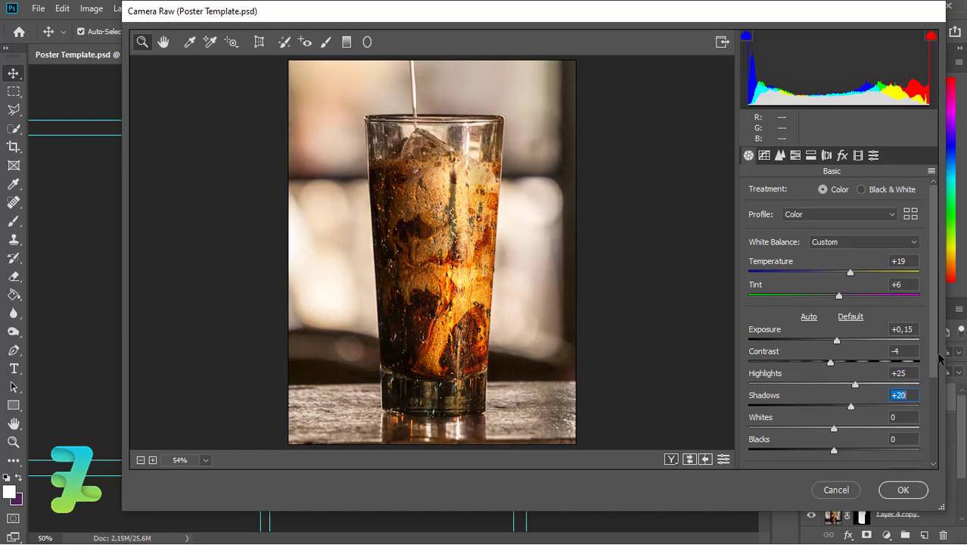
# Adjust the tone sliders (Highlights +25, Shadows +20, Whites -11, Blacks +5) and apply the filter
pyautogui.scroll(-3, 923, 378)
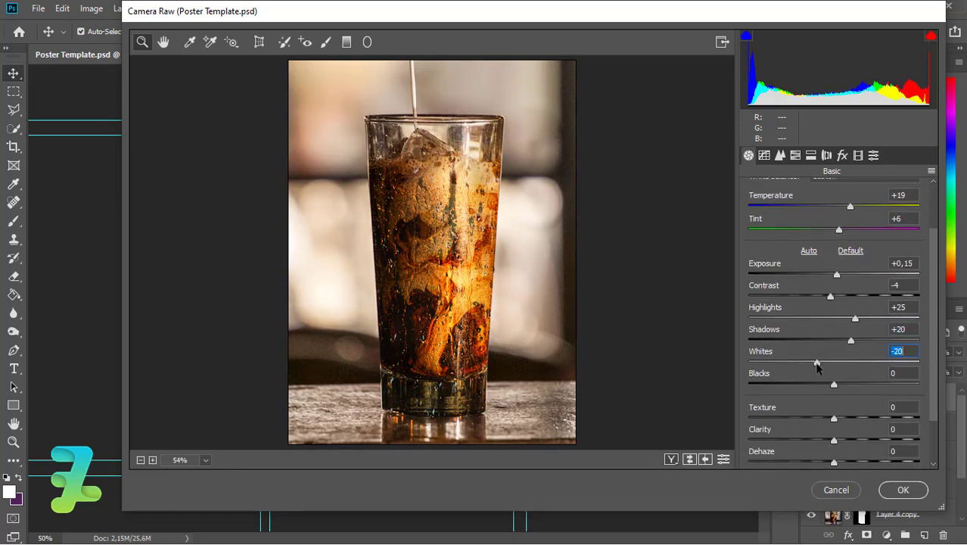
pyautogui.moveTo(829, 366)
pyautogui.mouseDown()
pyautogui.moveTo(804, 385)
pyautogui.moveTo(837, 385)
pyautogui.mouseUp()
pyautogui.moveTo(930, 358); pyautogui.dragTo(933, 391)
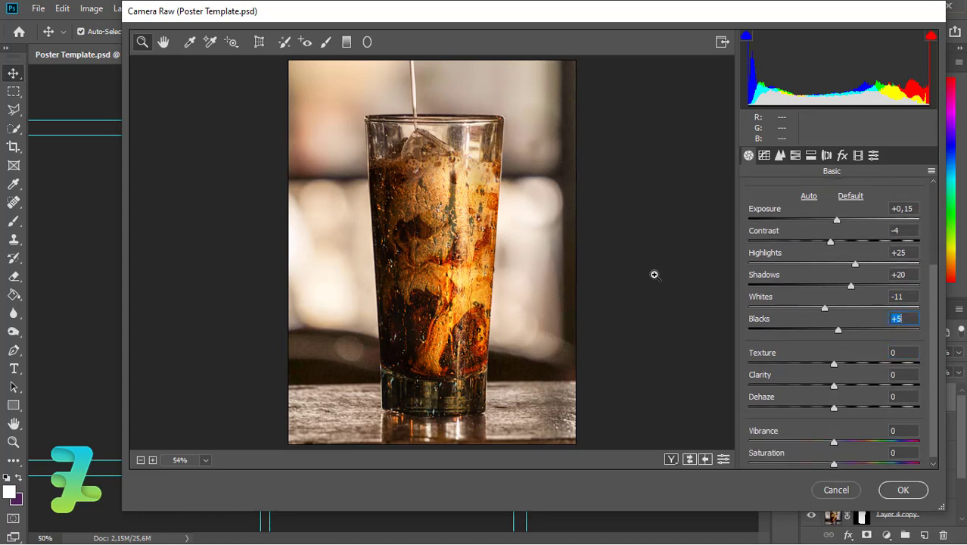
pyautogui.click(900, 490)
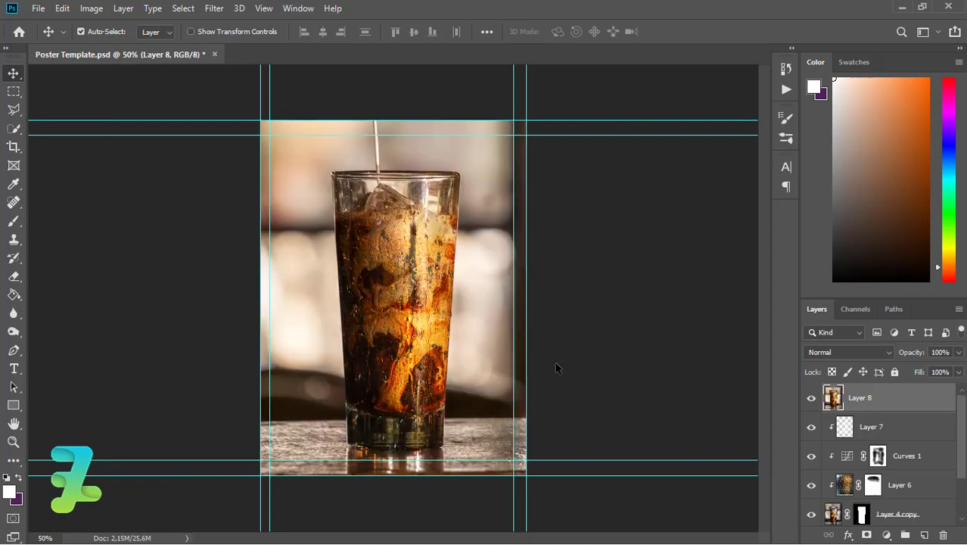
# Group Layer 7 through Layer 4 copy into Group 1 and hide the group
pyautogui.click(946, 428)
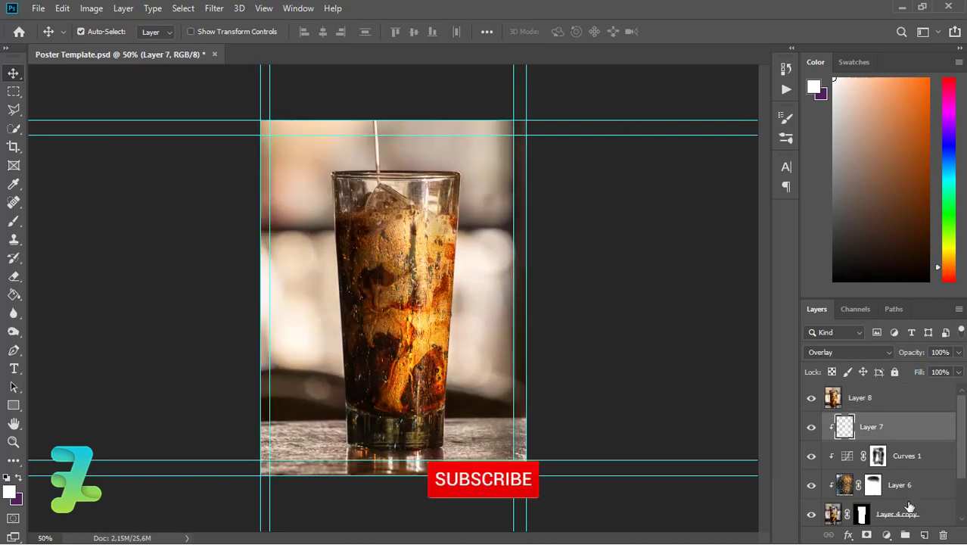
pyautogui.keyDown('shift'); pyautogui.click(918, 513); pyautogui.keyUp('shift')
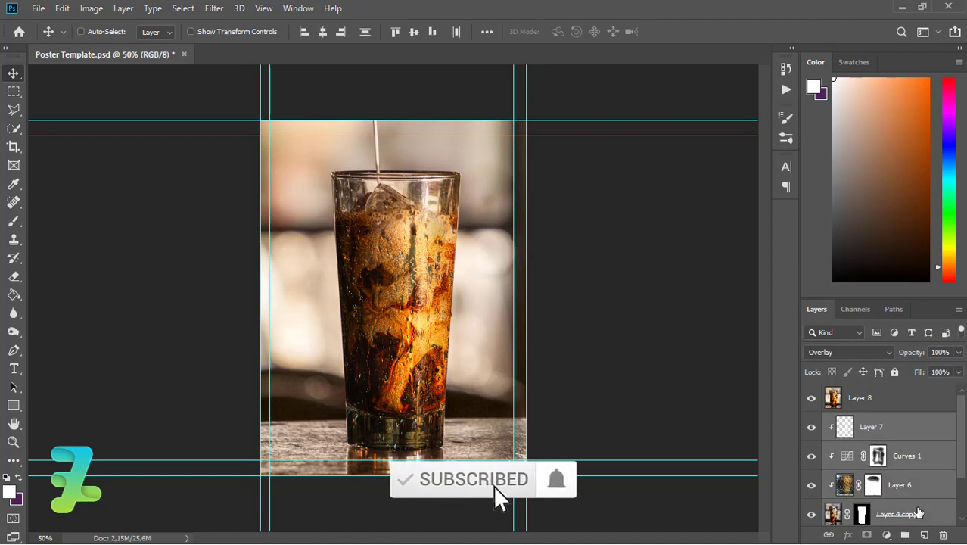
pyautogui.hotkey('ctrl', 'g')
pyautogui.click(811, 421)
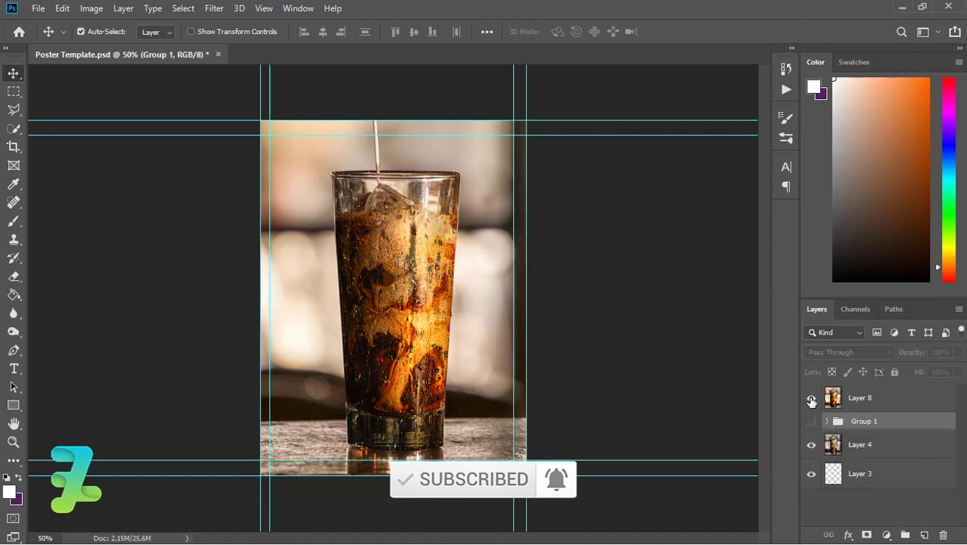
# Toggle Layer 8's visibility on and off to compare the image before and after grading
pyautogui.click(811, 400)
pyautogui.click(811, 399)
pyautogui.click(811, 400)
pyautogui.click(811, 399)
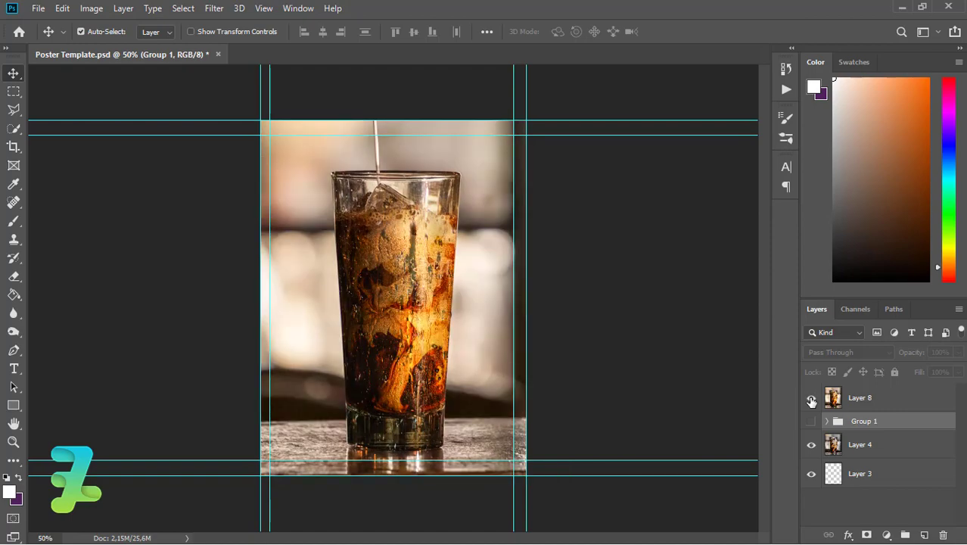